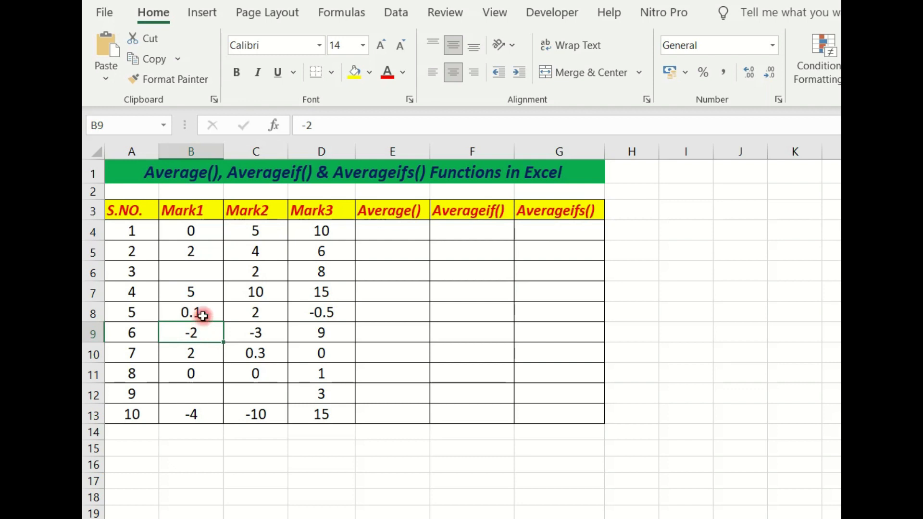
Enter =AVERAGE(B4:D4) in cell E4 to average the three marks of the first record.
left_click(201, 392)
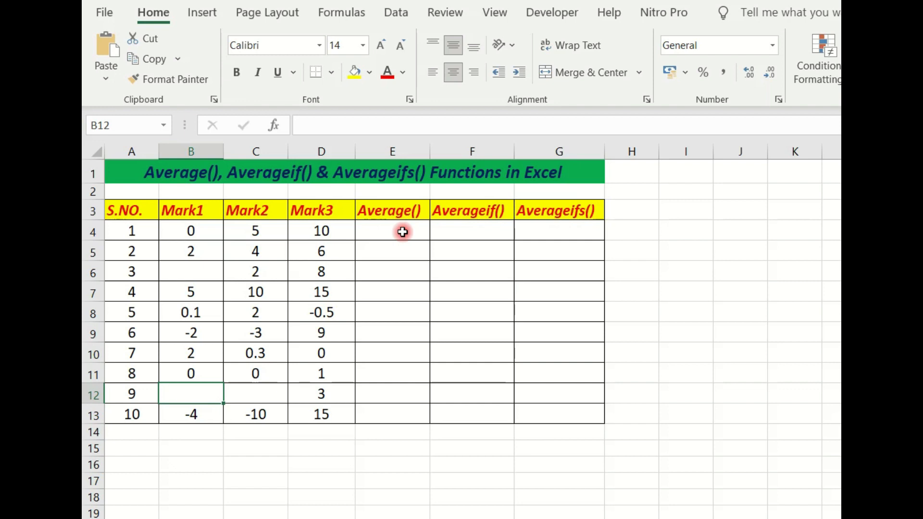
left_click(403, 232)
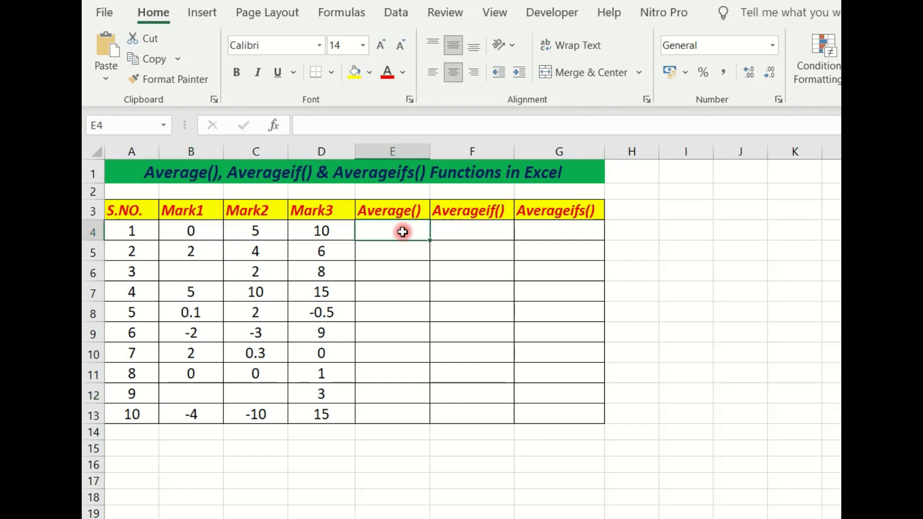
type("=")
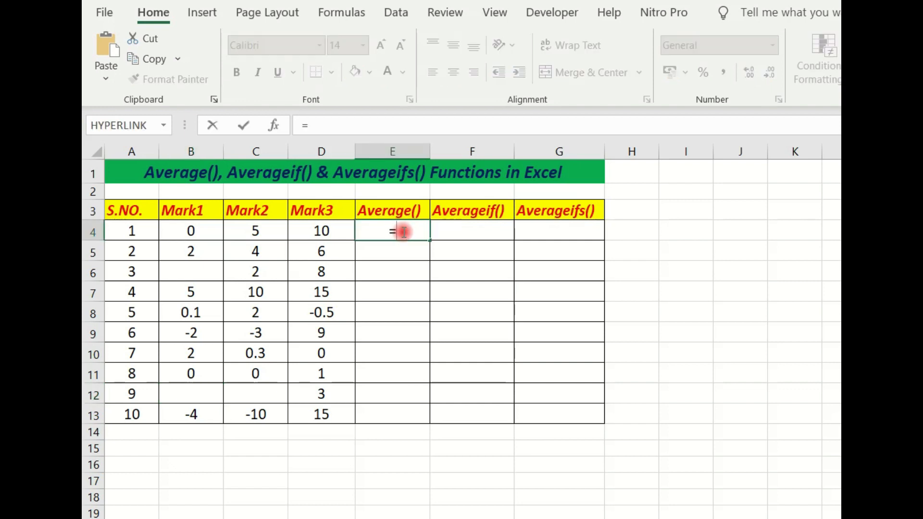
type("a")
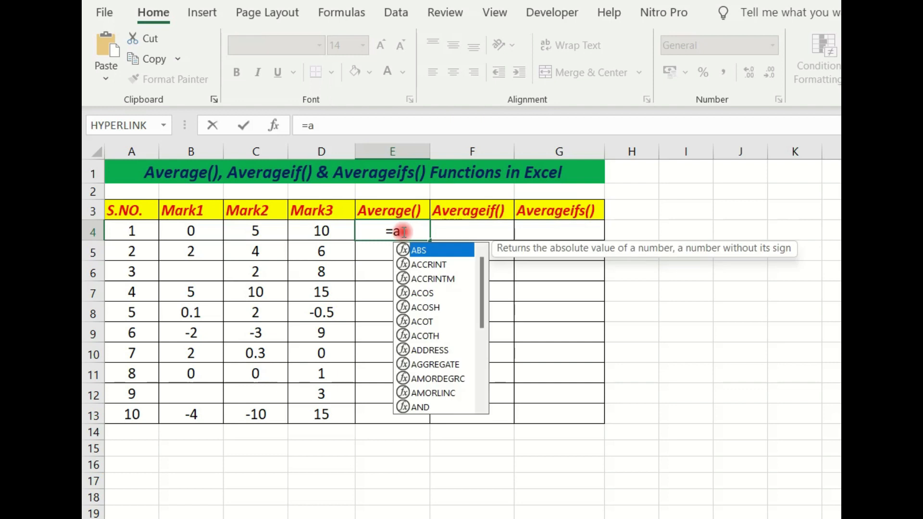
type("ver")
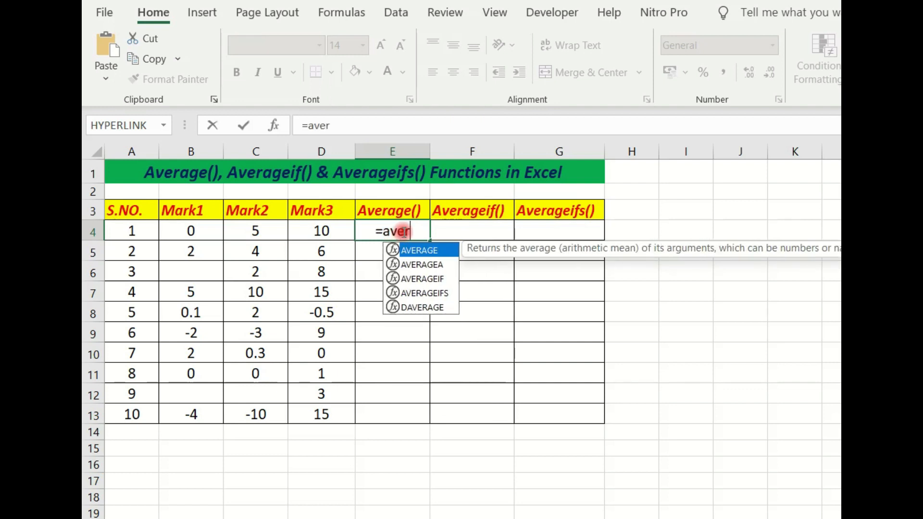
type("age")
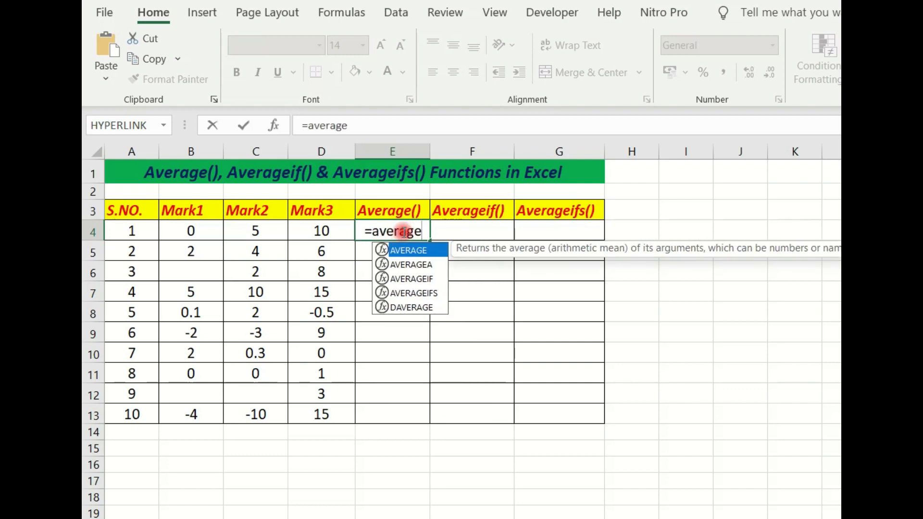
type("(")
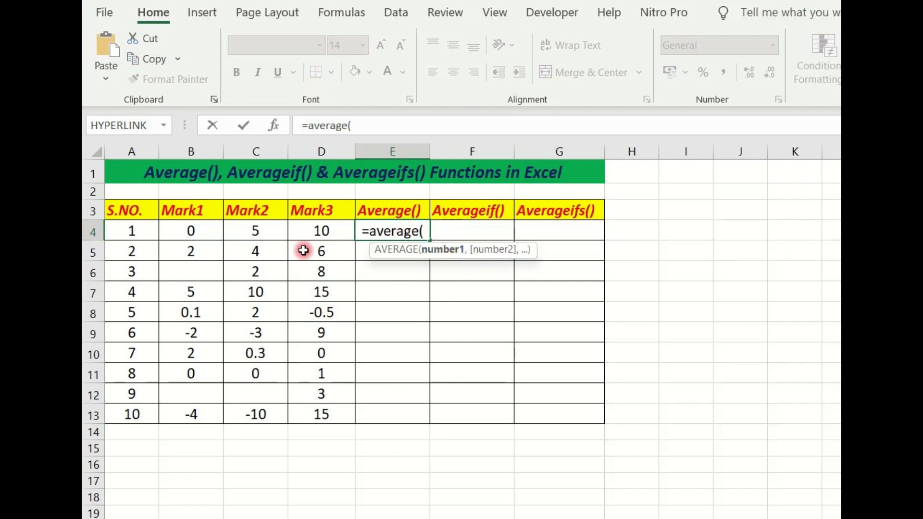
left_click_drag(190, 230, 327, 232)
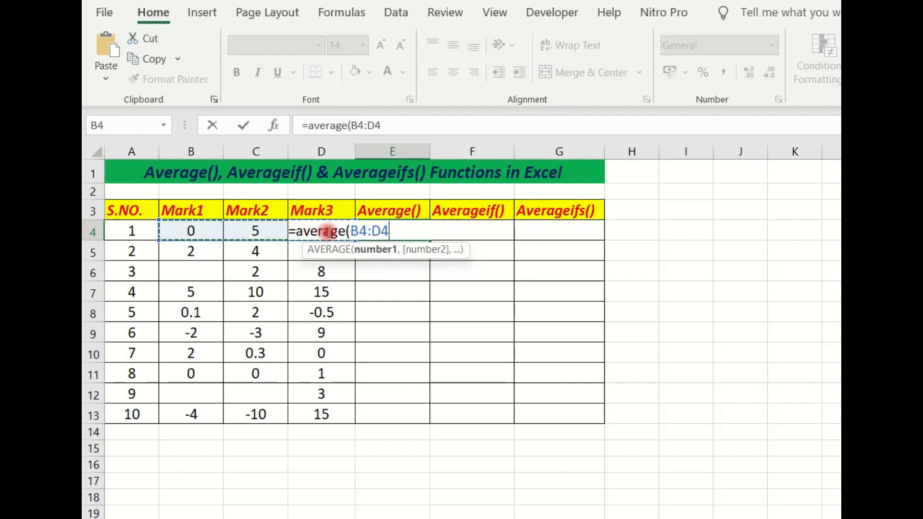
type(")")
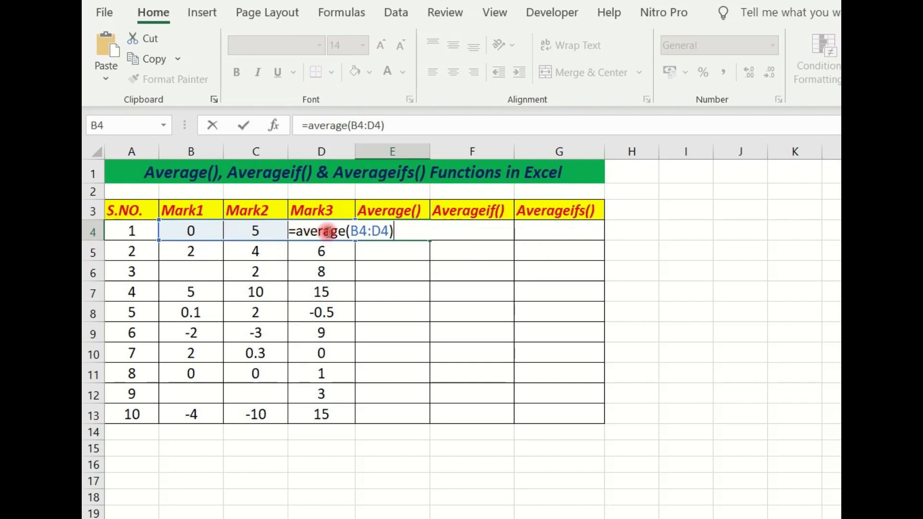
key("Return")
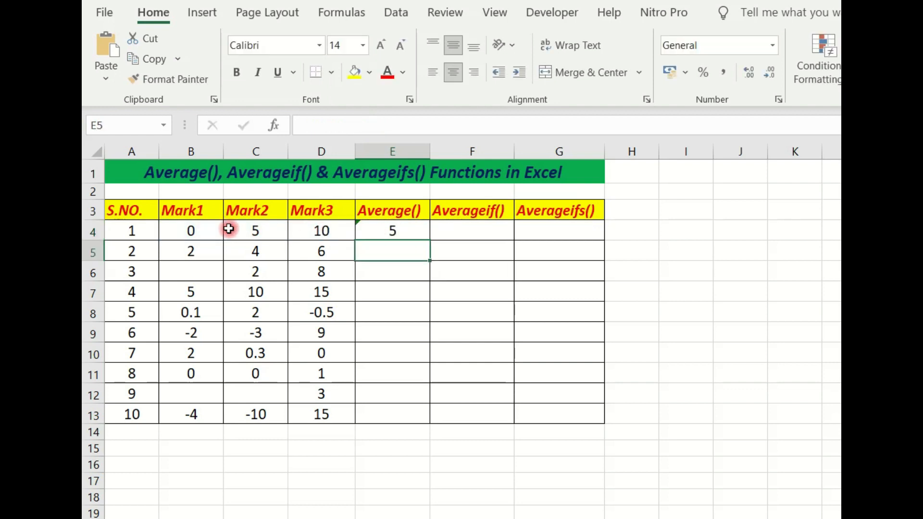
Examine the three marks in row 4 and the average formula in E4 to see how zero is treated.
left_click(190, 232)
left_click_drag(255, 231, 326, 239)
left_click(394, 233)
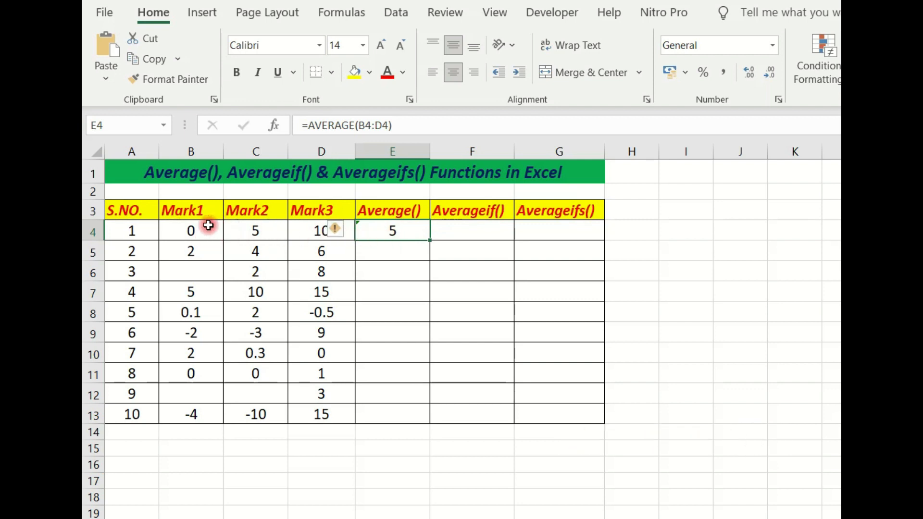
left_click(250, 234)
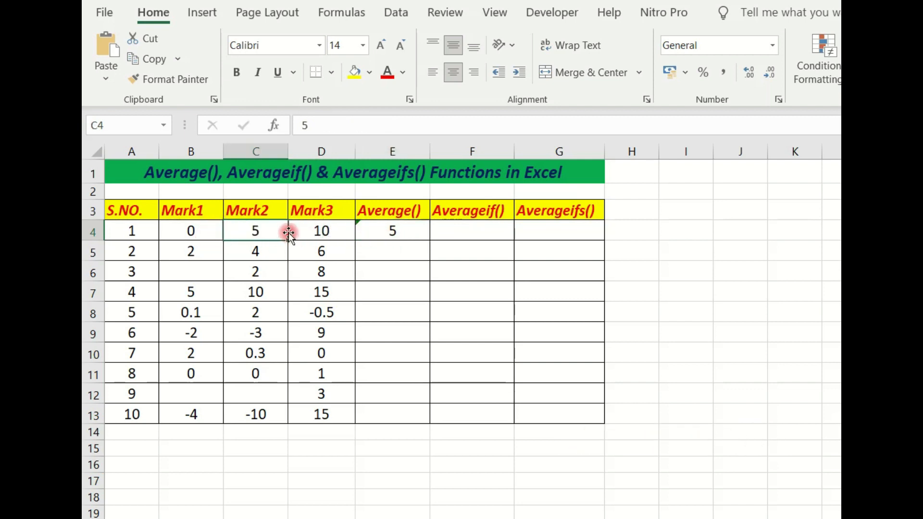
left_click(317, 234)
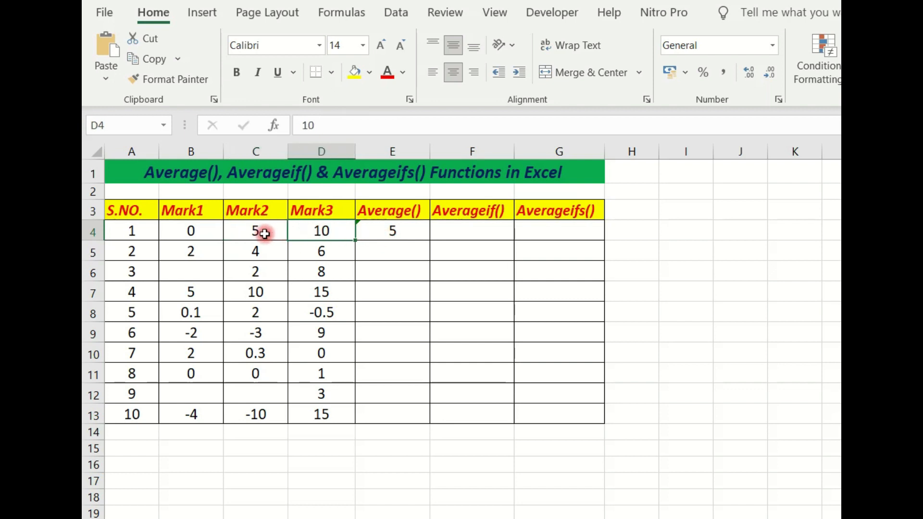
left_click(264, 233)
left_click(317, 234)
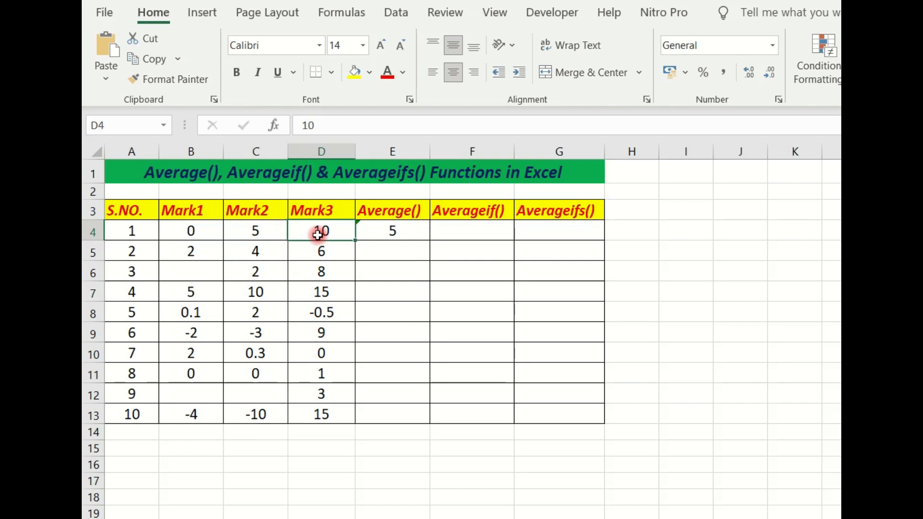
left_click(417, 230)
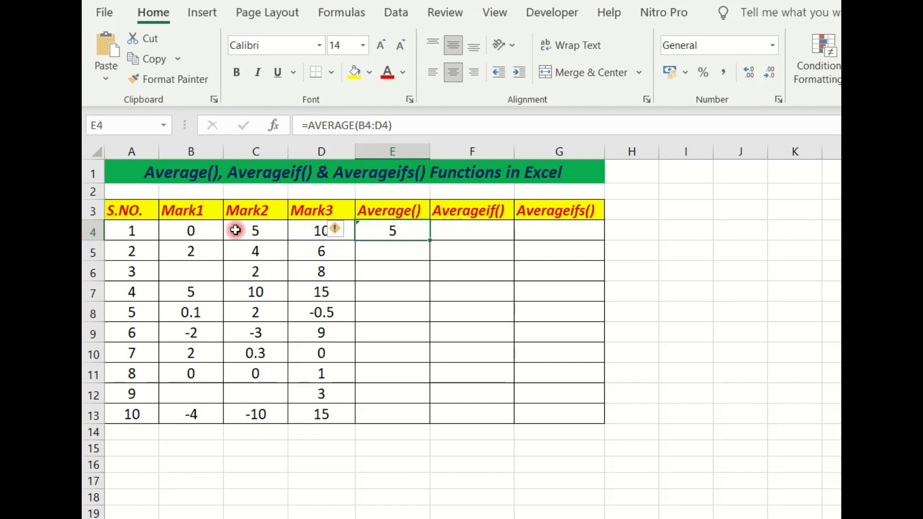
left_click(200, 237)
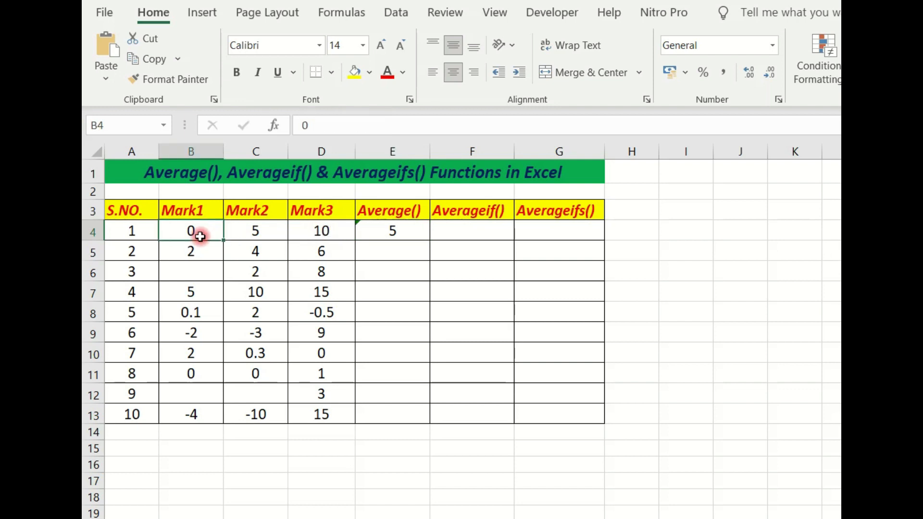
Fill the AVERAGE formula from E4 down to E13.
left_click(379, 231)
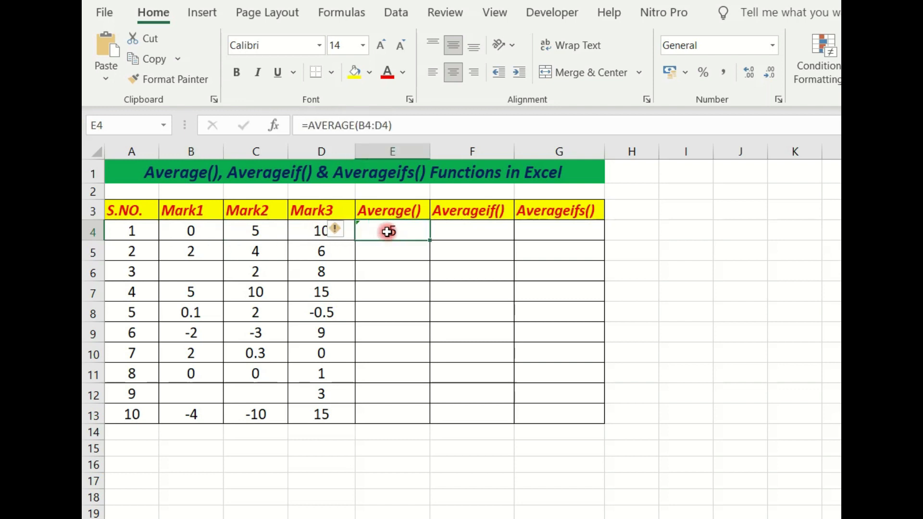
double_click(430, 240)
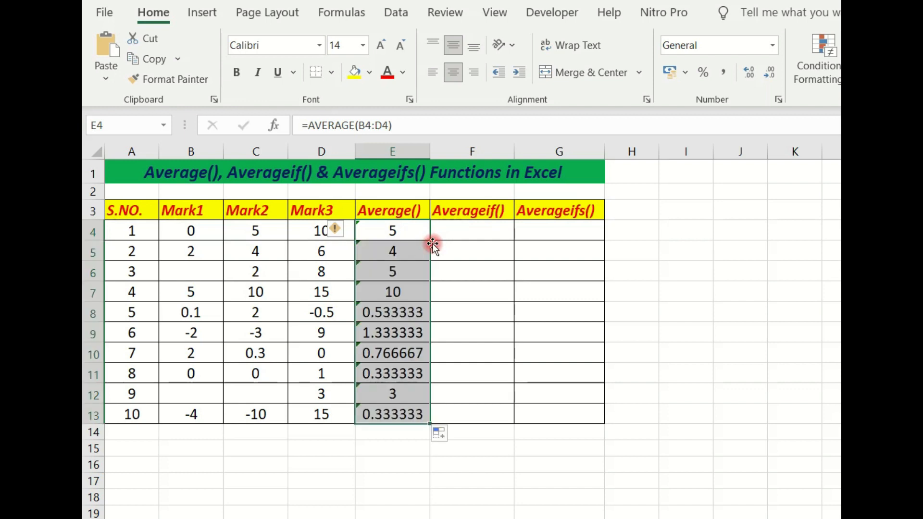
Compare how blank and zero marks affect the averages, checking rows 4, 6, 9 and 12.
left_click(199, 273)
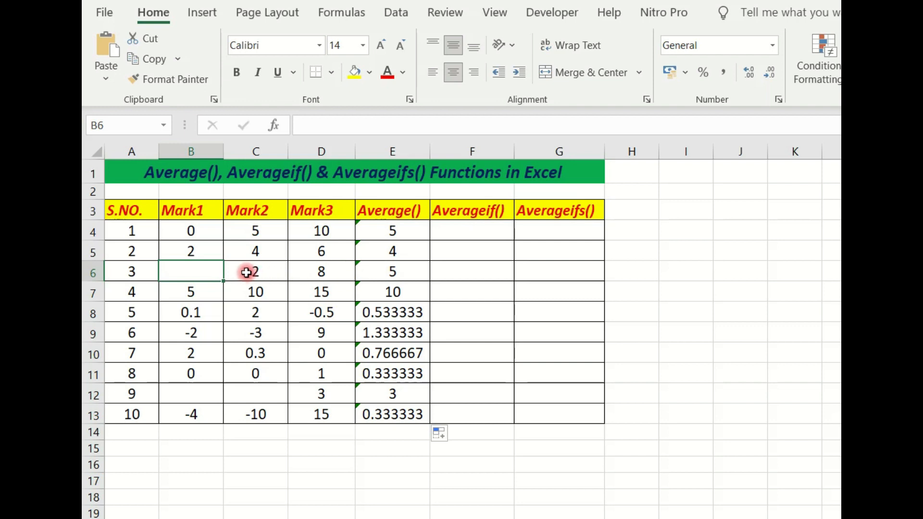
left_click(207, 233)
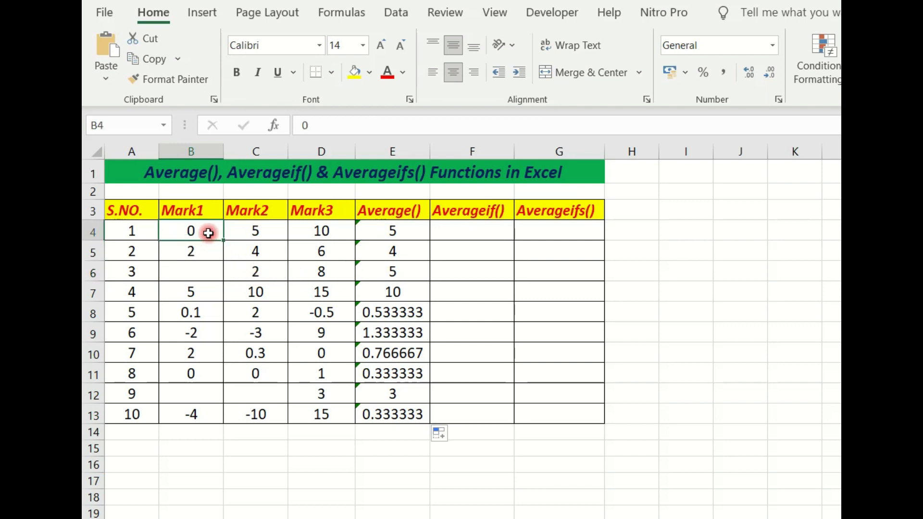
left_click(397, 235)
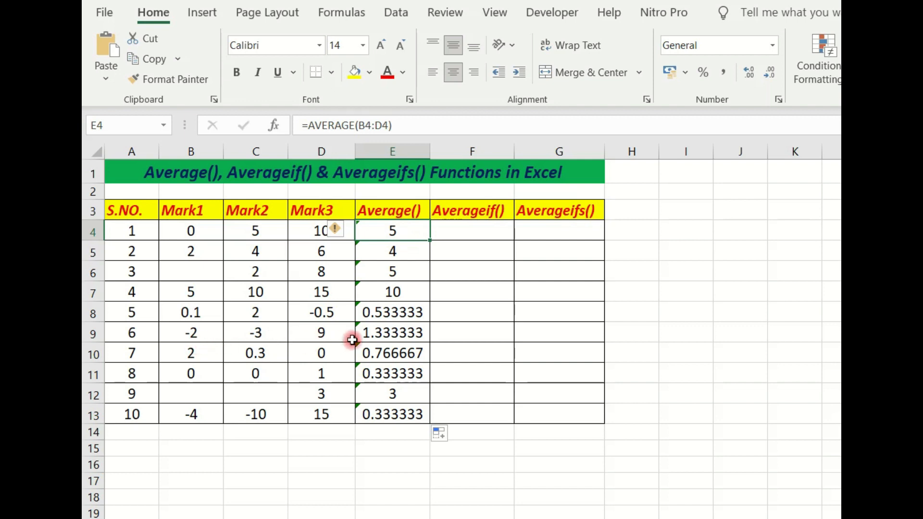
left_click(390, 335)
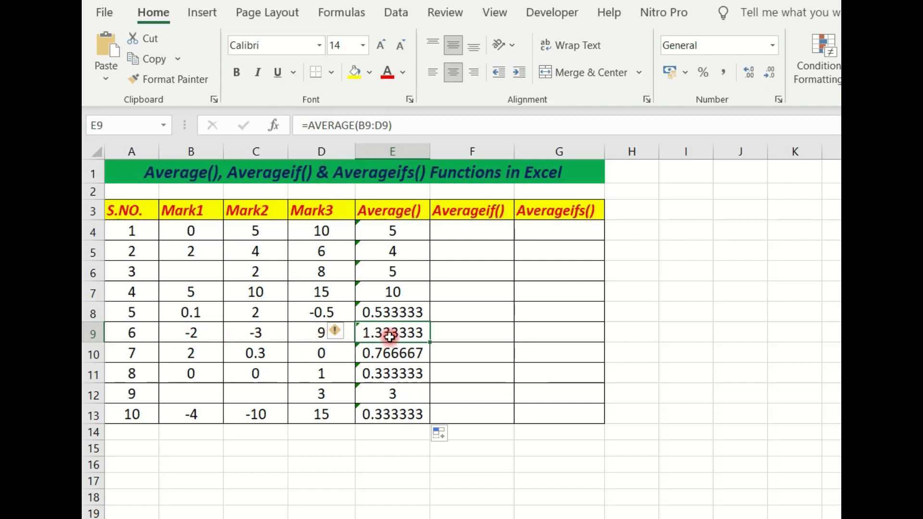
left_click(204, 393)
left_click(255, 397)
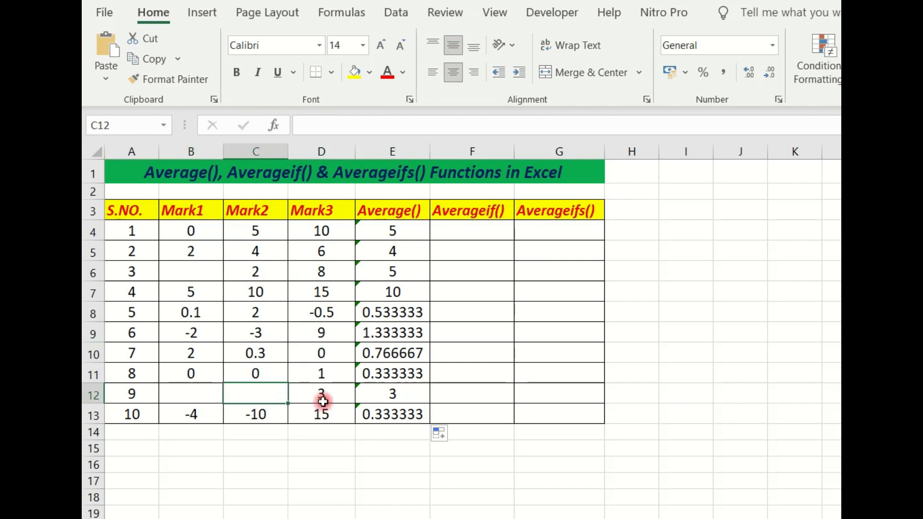
left_click(402, 400)
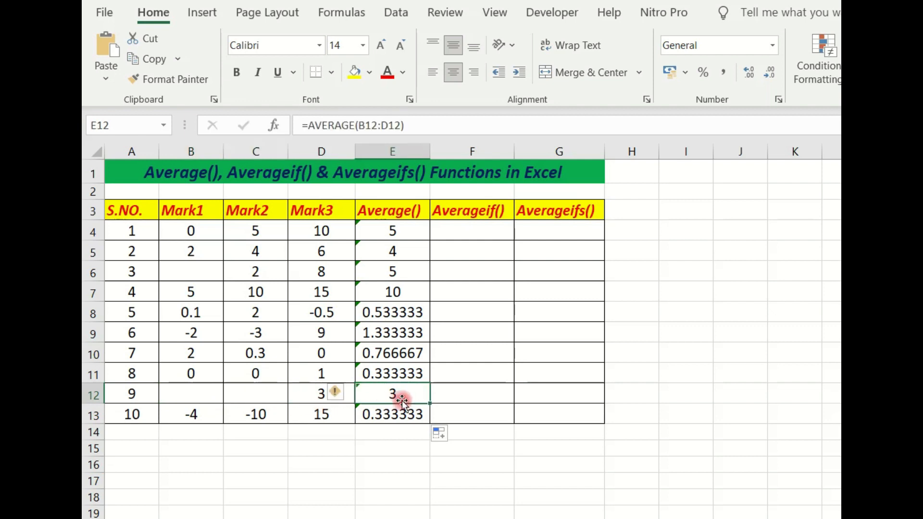
left_click(308, 395)
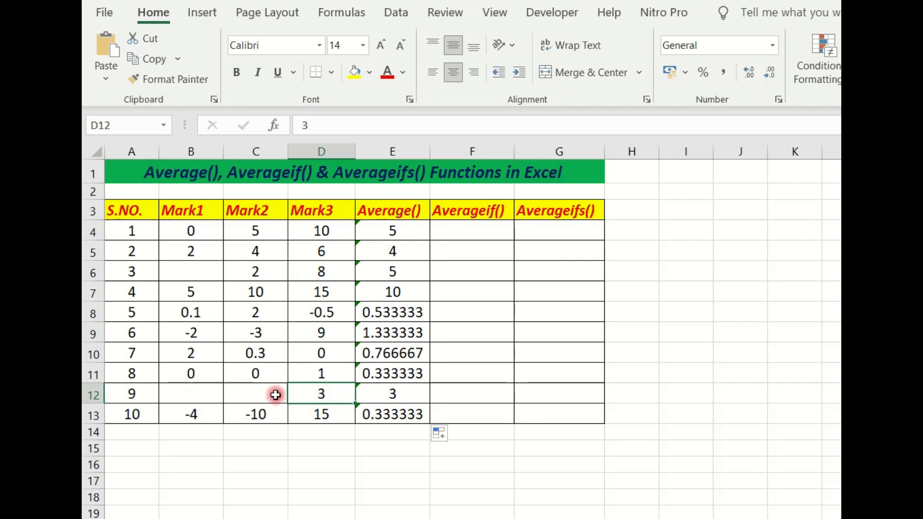
left_click(194, 231)
Ignore the formula error flags on the averages in E4:E13.
left_click_drag(360, 228, 376, 407)
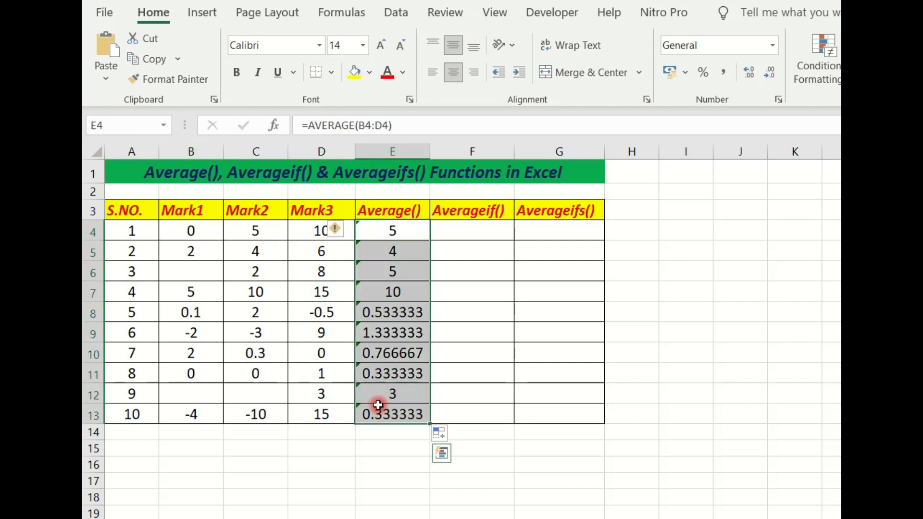
left_click(335, 229)
left_click(374, 312)
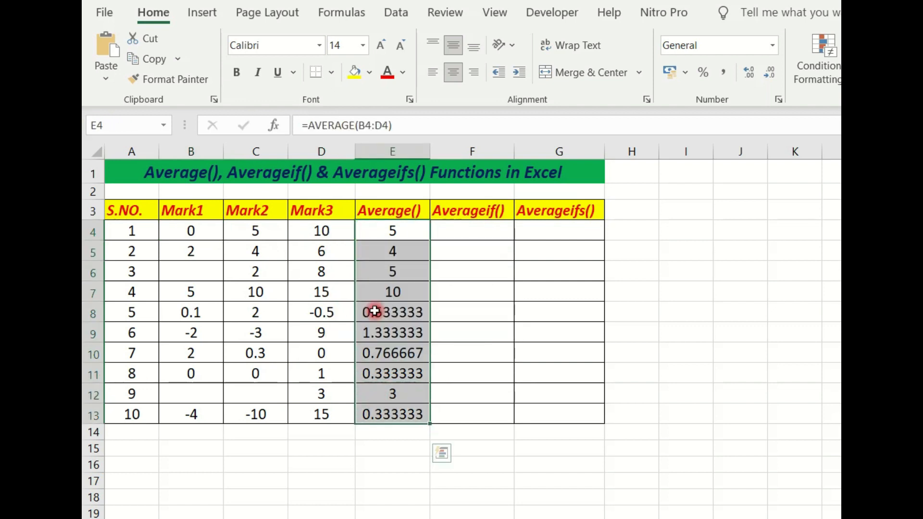
Enter =AVERAGEIF(B4:D4,"<>0") in F4 to average the first row's marks without zeros.
left_click(469, 232)
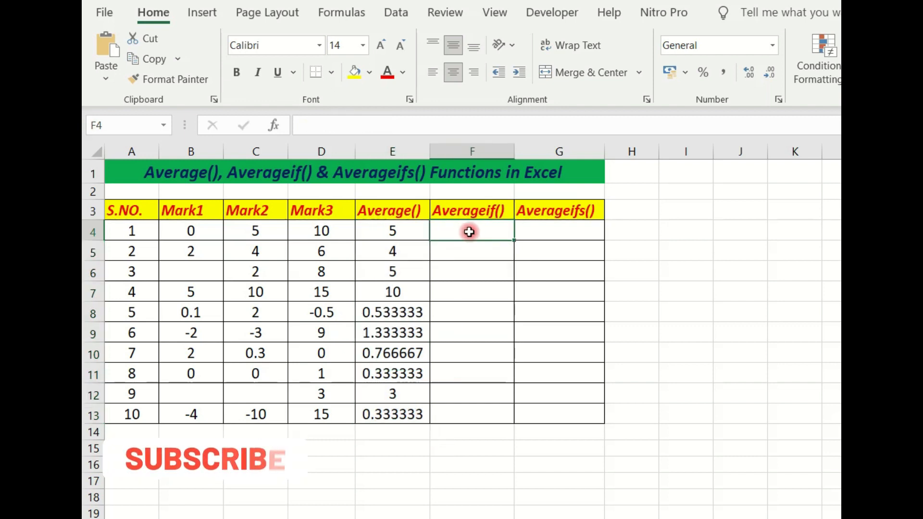
type("=a")
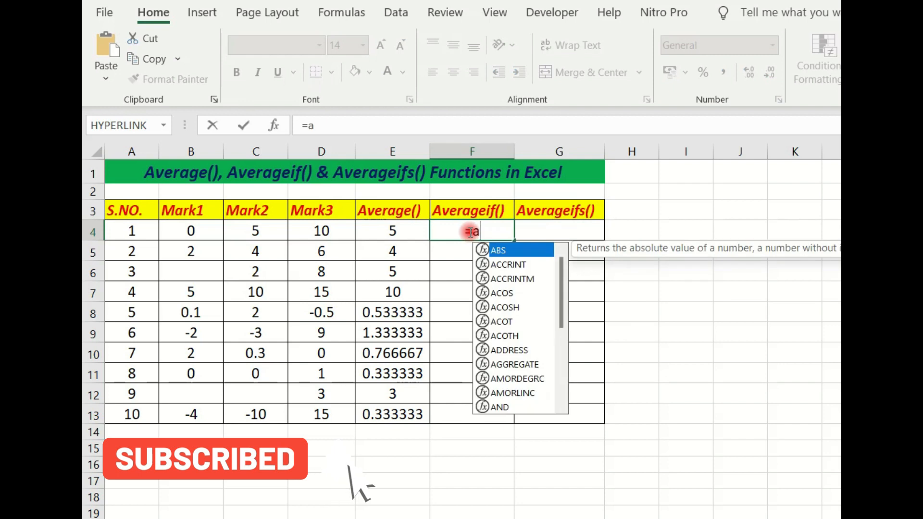
type("ver")
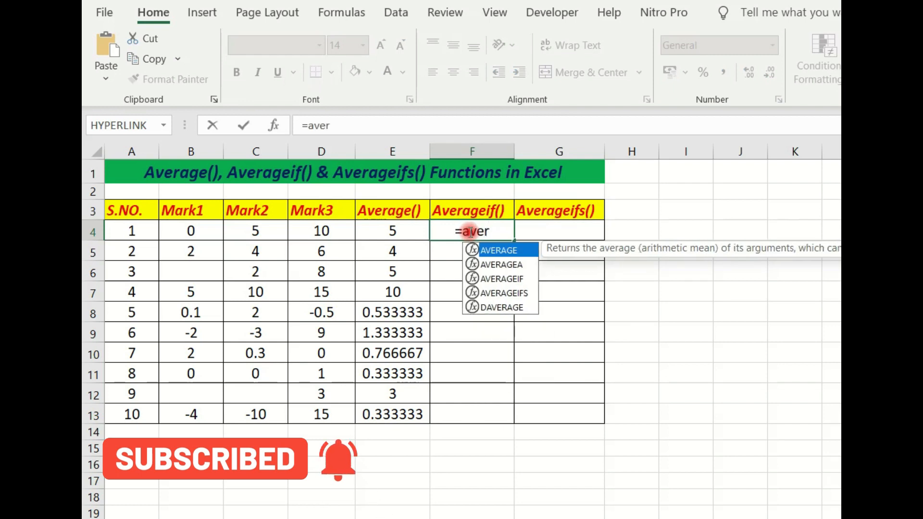
type("age")
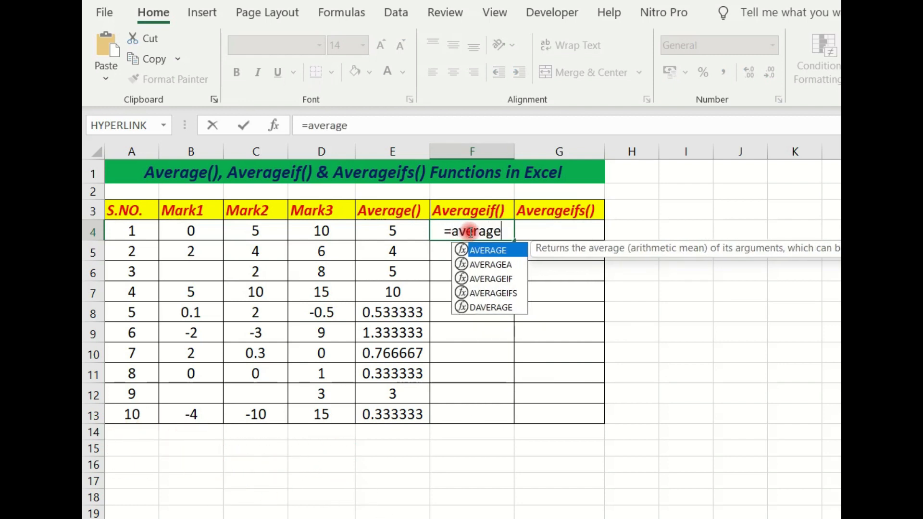
type("if")
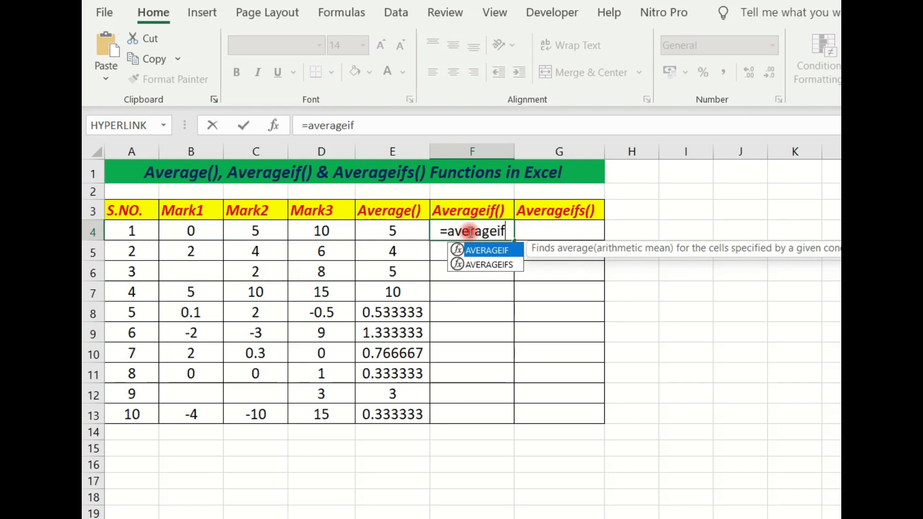
type("(")
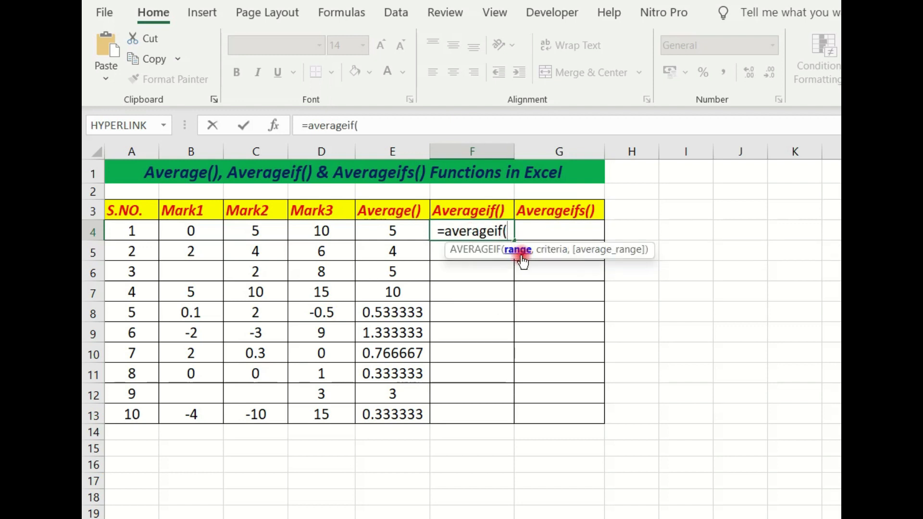
left_click(194, 234)
left_click_drag(195, 233, 332, 231)
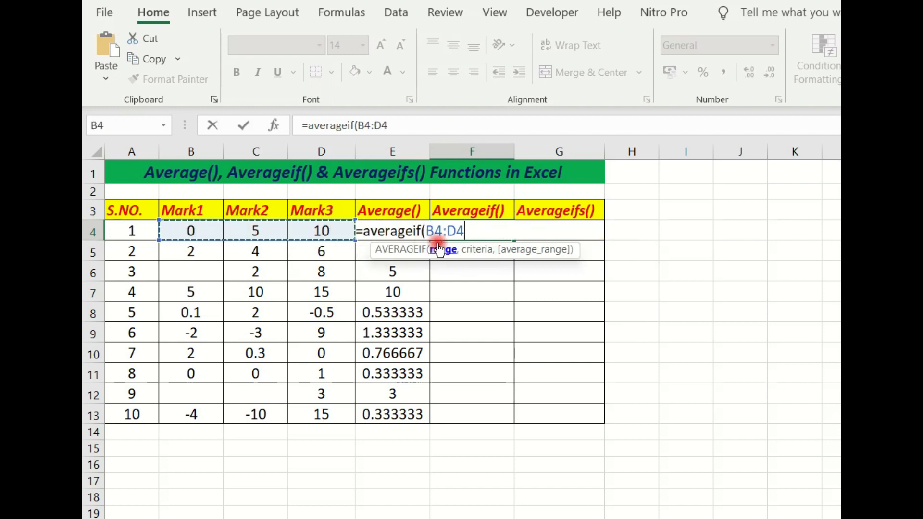
type(",\"<>0")
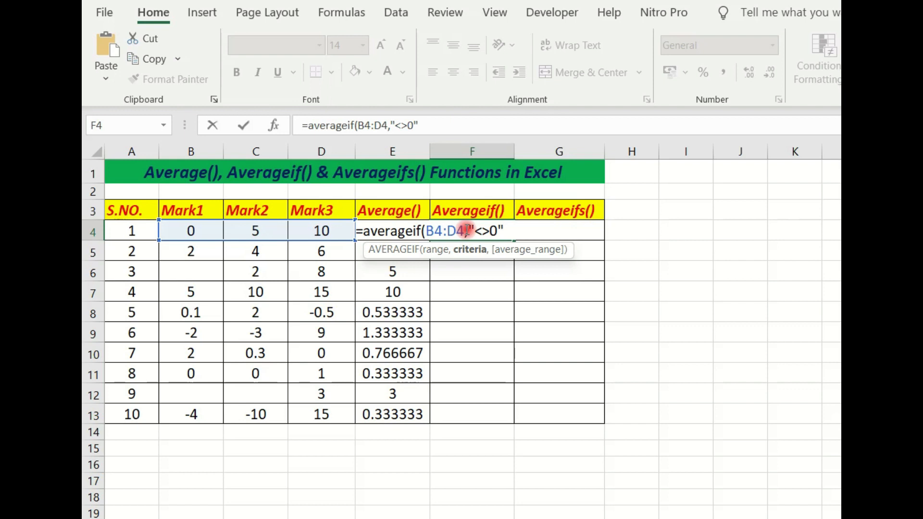
type(")")
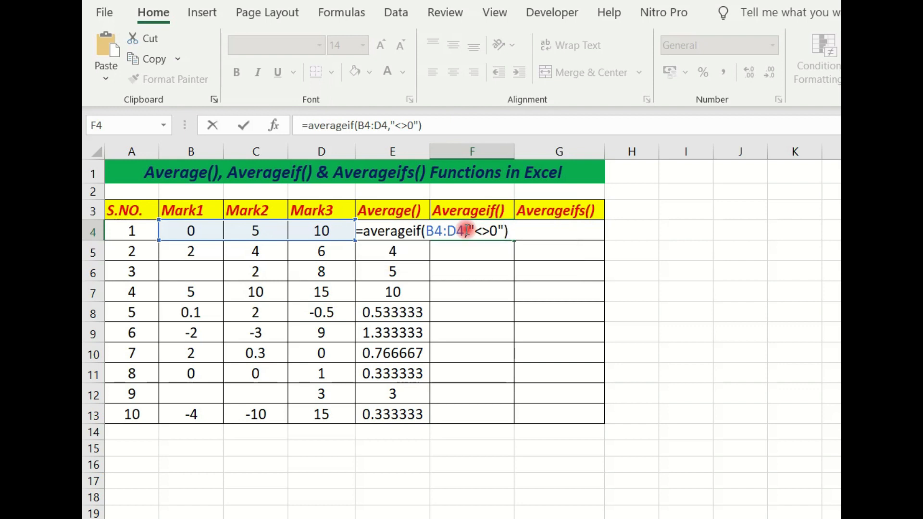
key("Return")
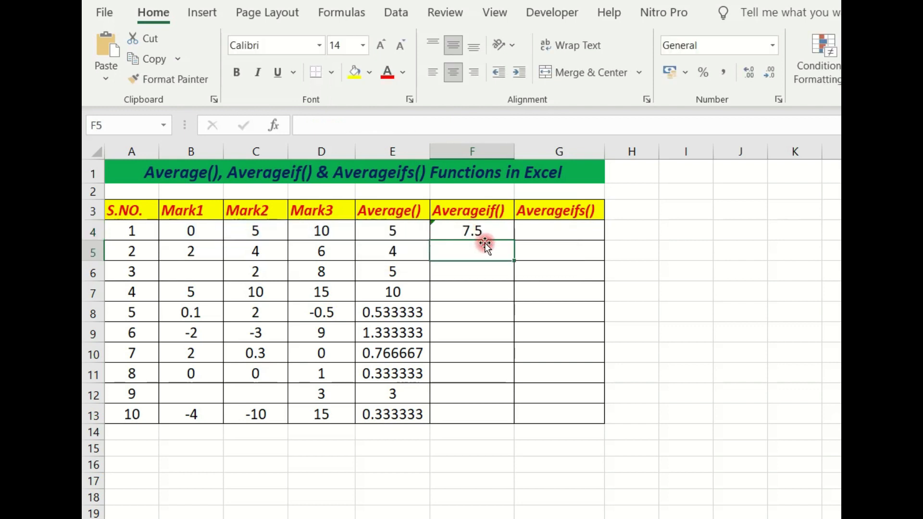
Fill the AVERAGEIF formula from F4 down to F13 and ignore the formula error flags on those cells.
left_click(405, 233)
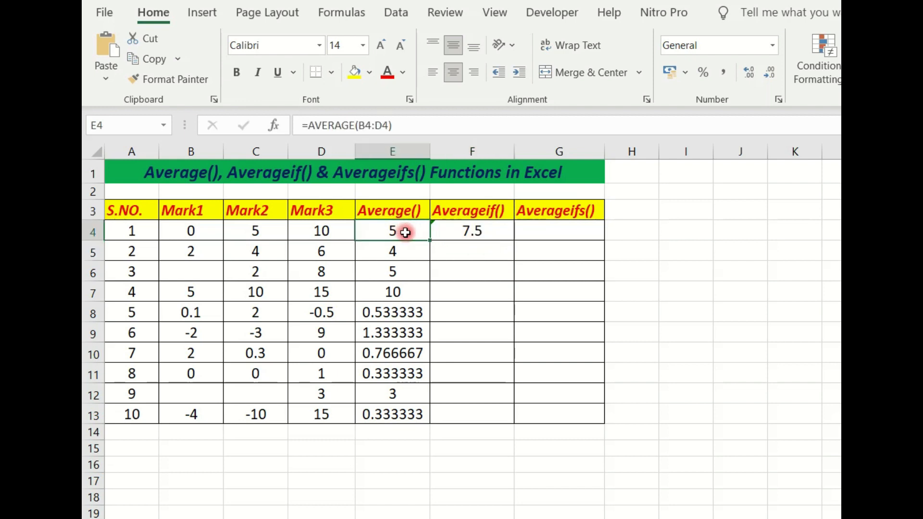
left_click(465, 237)
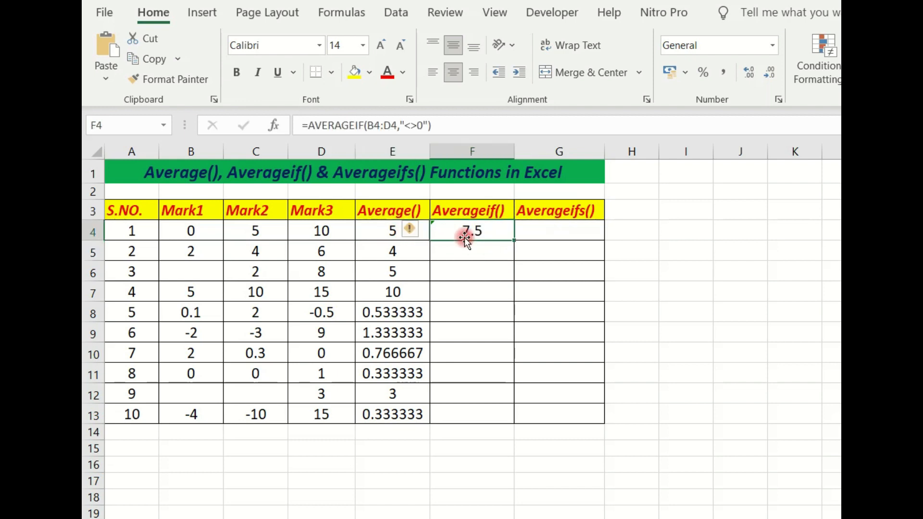
double_click(513, 240)
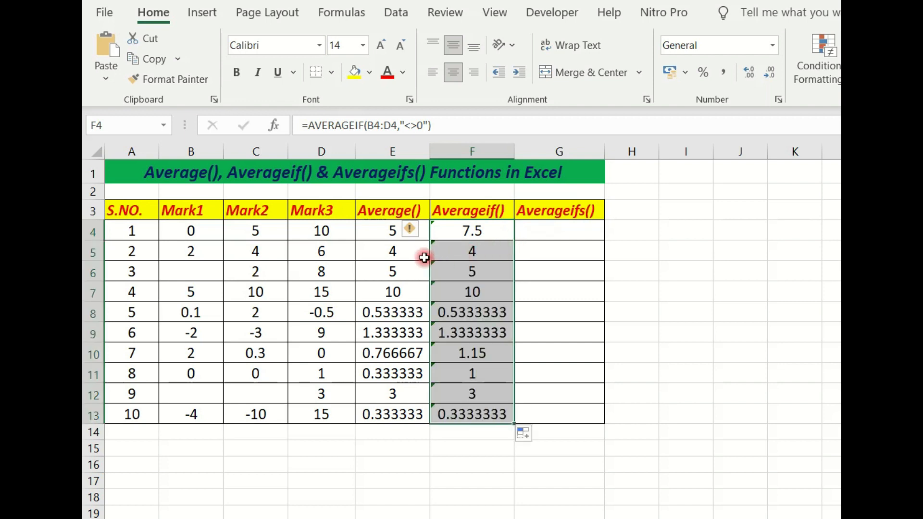
left_click(419, 230)
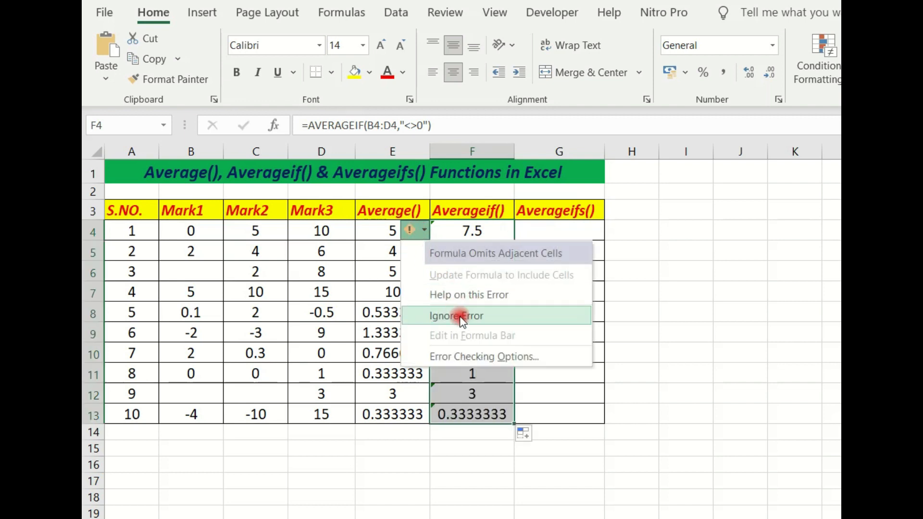
left_click(462, 317)
Compare the AVERAGE and AVERAGEIF results in rows 4, 10, 11 and 12, checking the blank marks in B12 and C12.
left_click(400, 230)
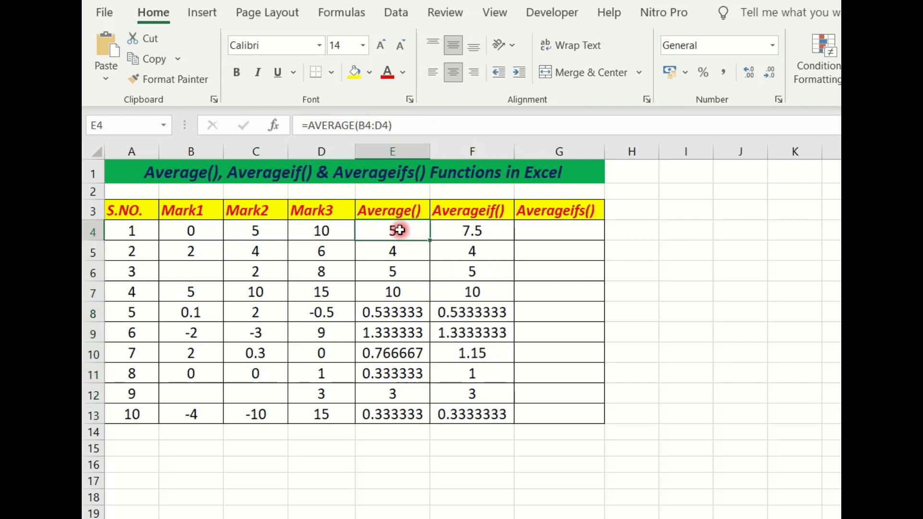
left_click(463, 229)
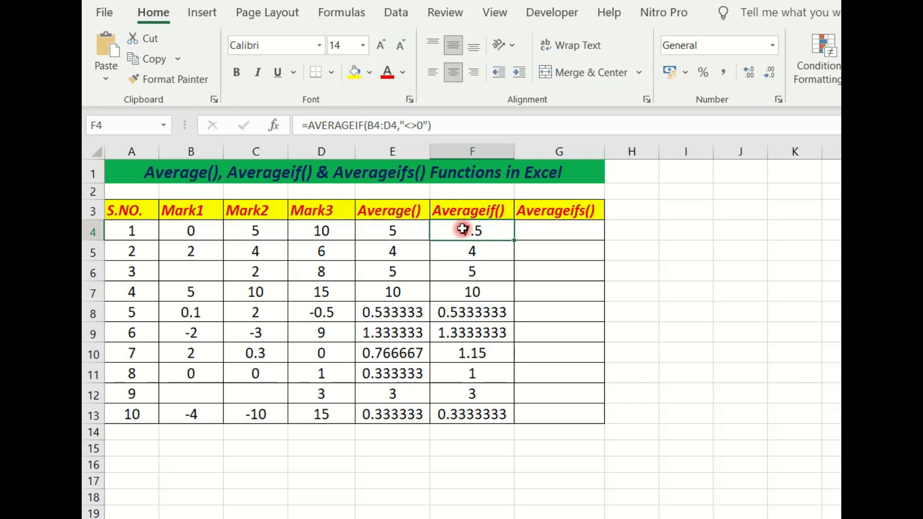
left_click(395, 395)
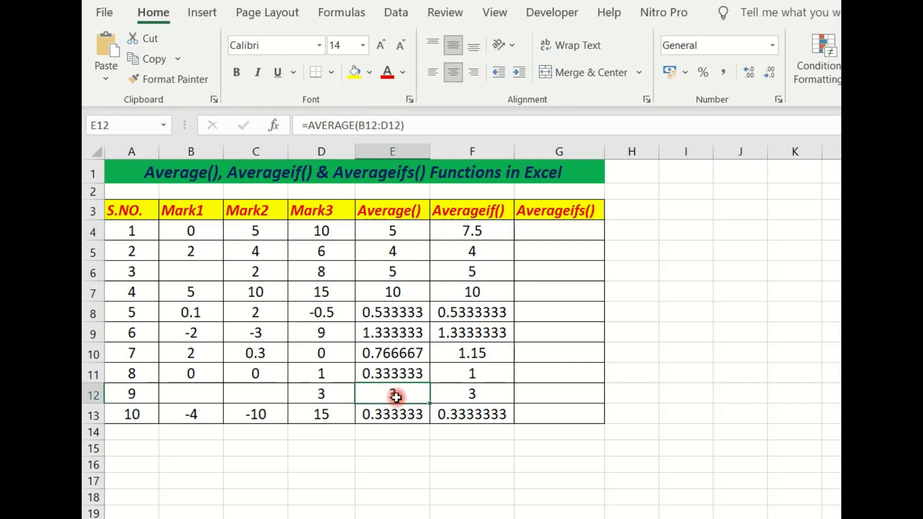
left_click(468, 396)
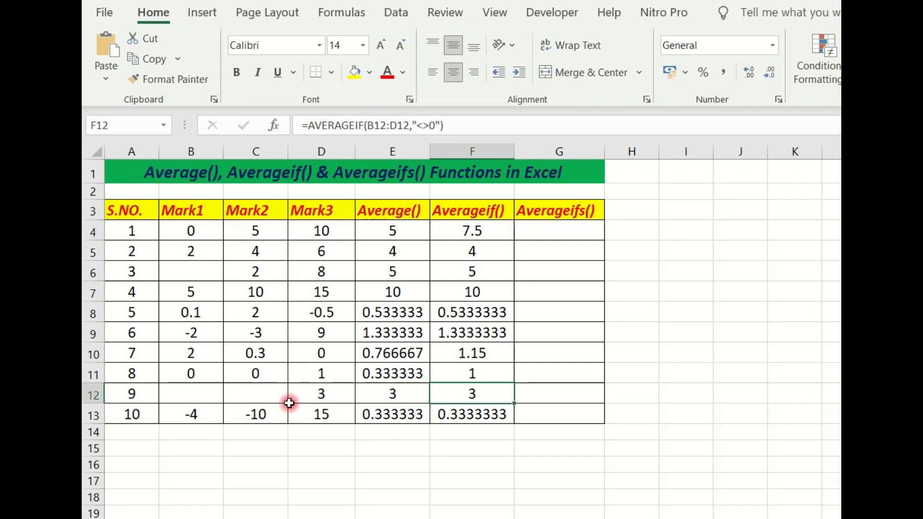
left_click(214, 399)
left_click(255, 402)
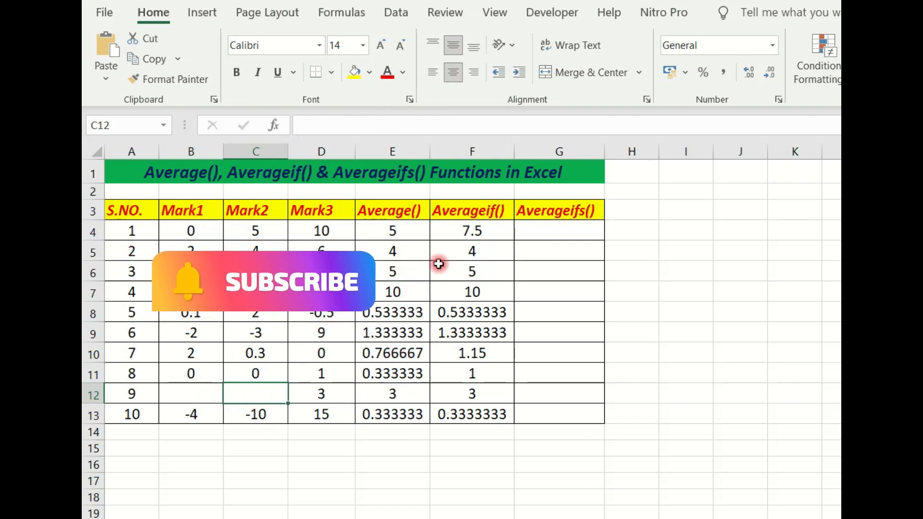
left_click_drag(394, 354, 469, 354)
left_click_drag(408, 230, 470, 231)
left_click_drag(391, 374, 466, 379)
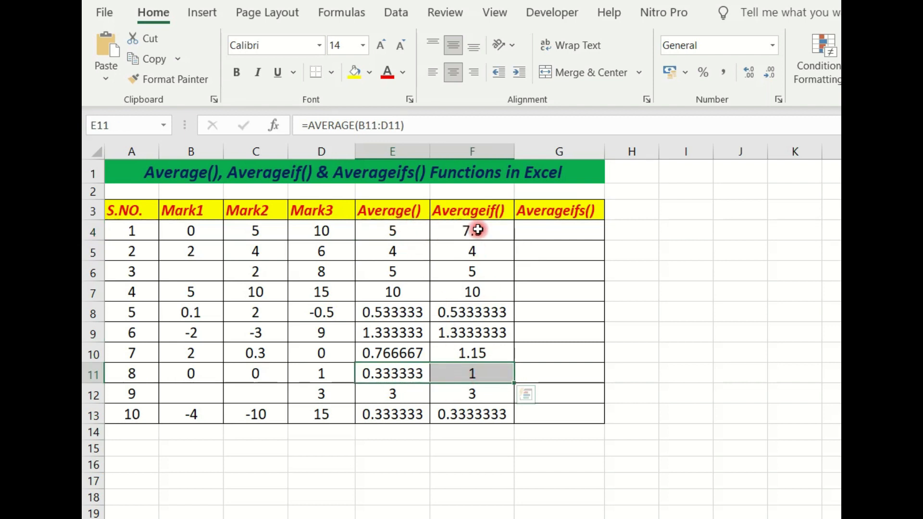
Enter =AVERAGEIFS(B4:D4,B4:D4,"<>0",B4:D4,">=1") in G4 to average only the nonzero marks of at least 1.
left_click(550, 231)
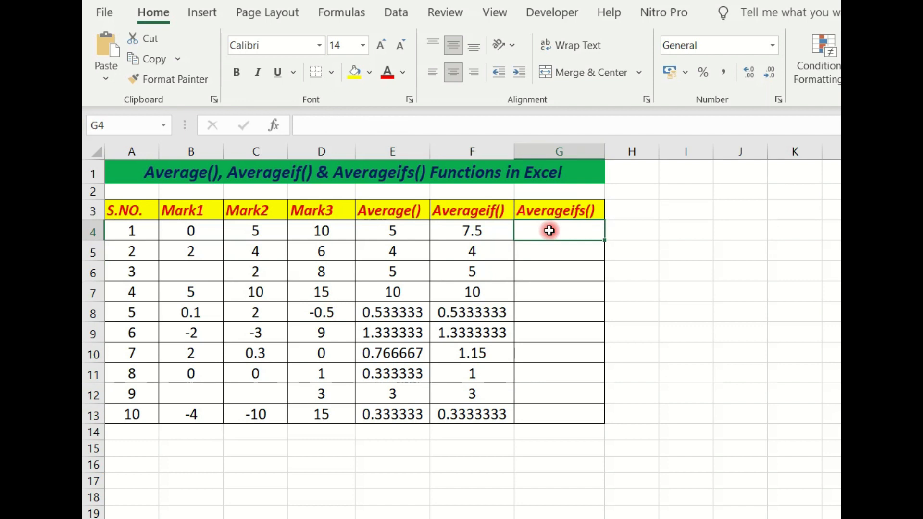
type("=")
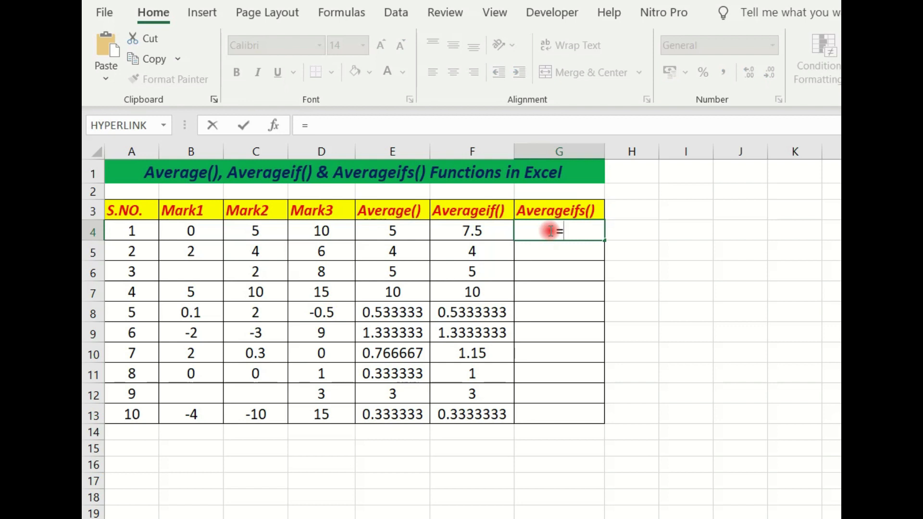
type("a")
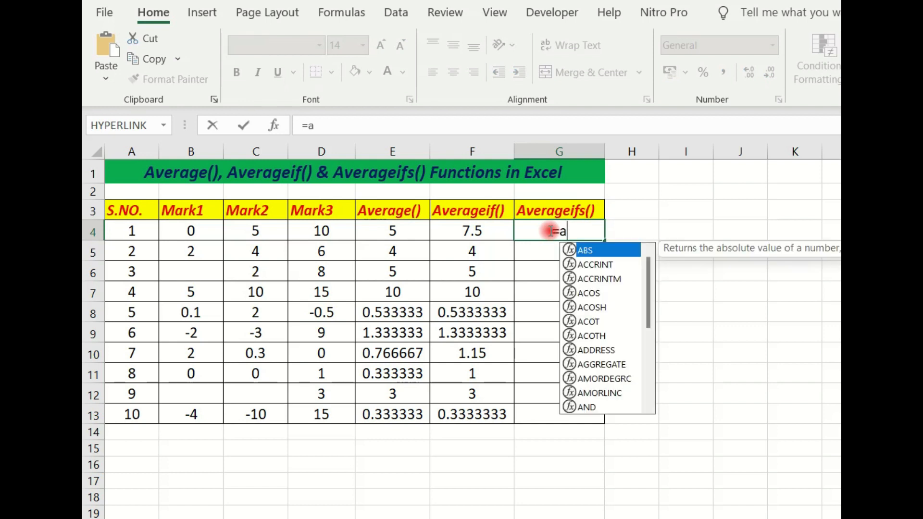
type("vera")
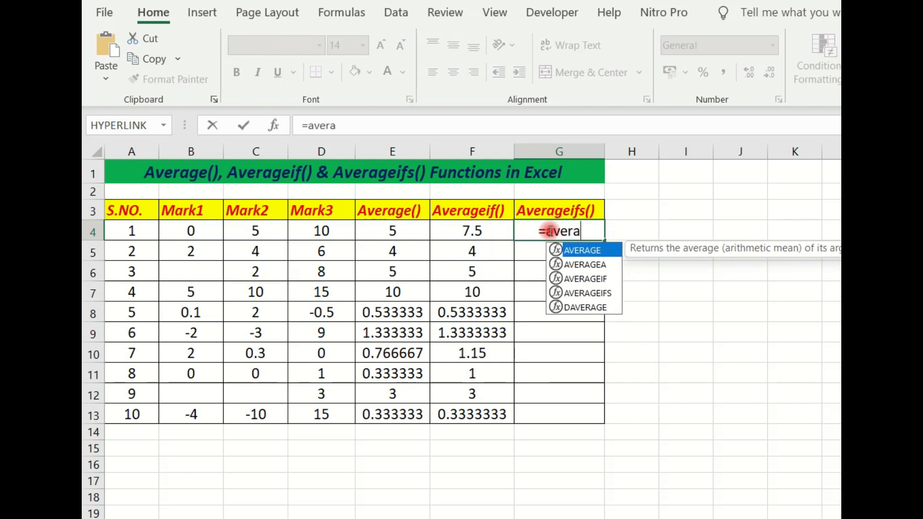
type("geif")
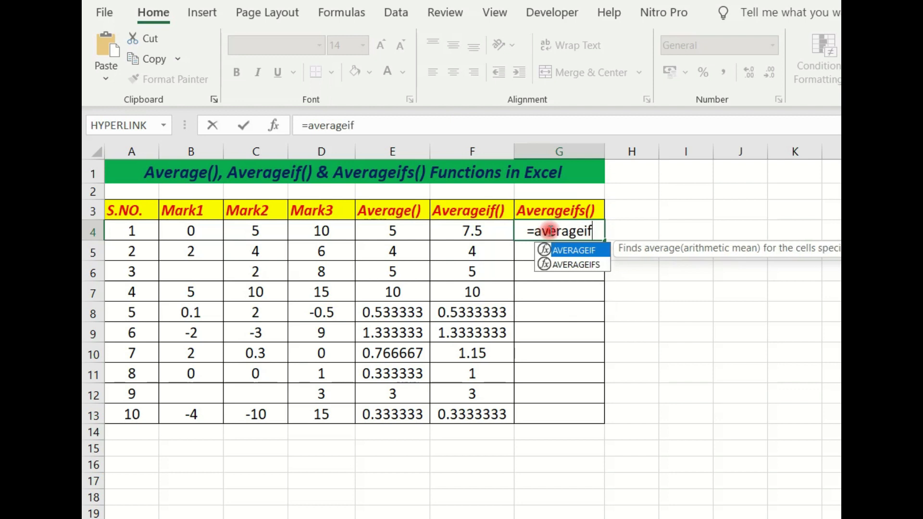
type("s(")
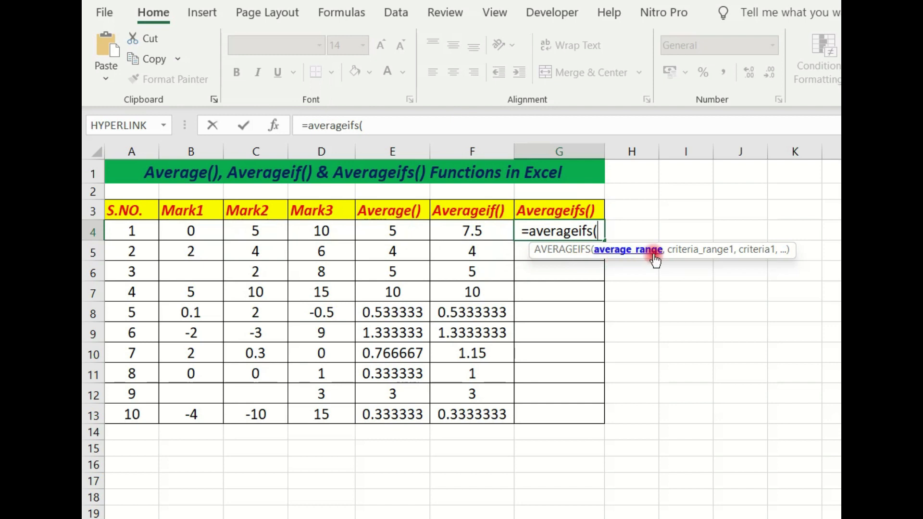
left_click_drag(193, 228, 341, 227)
type(",")
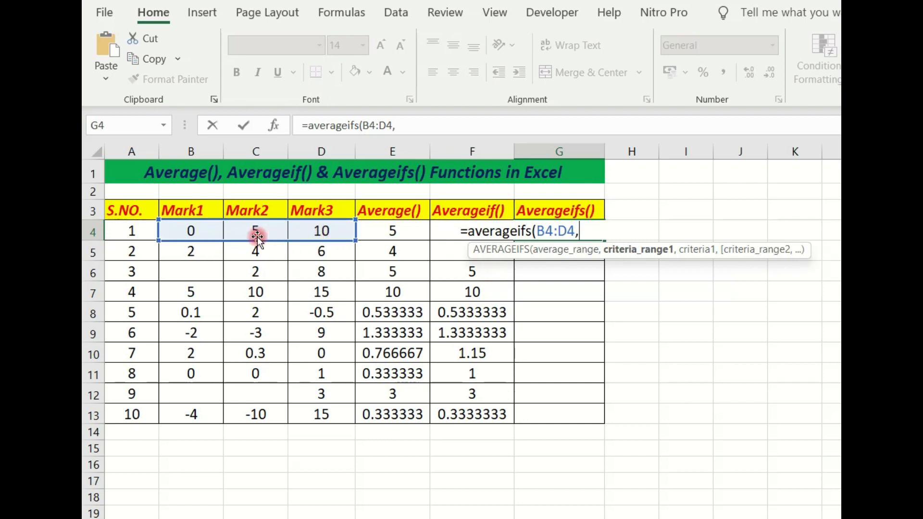
left_click_drag(193, 231, 332, 237)
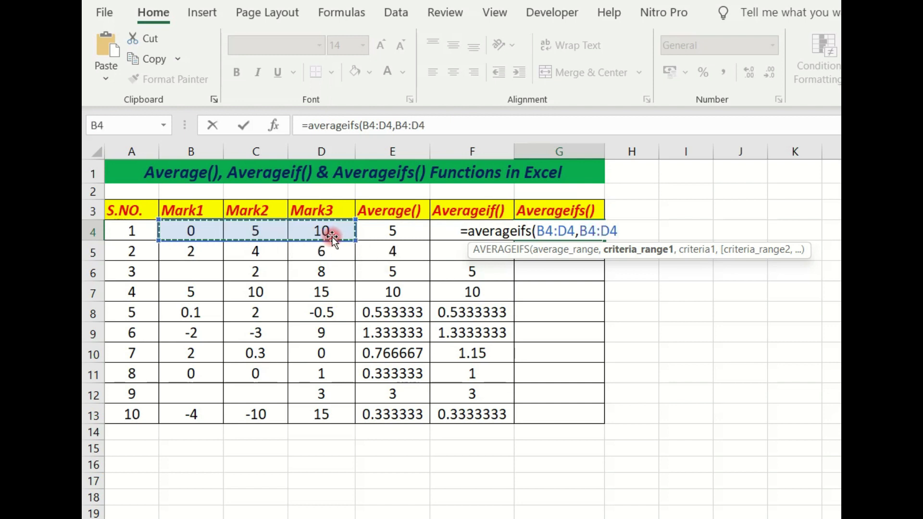
type(",")
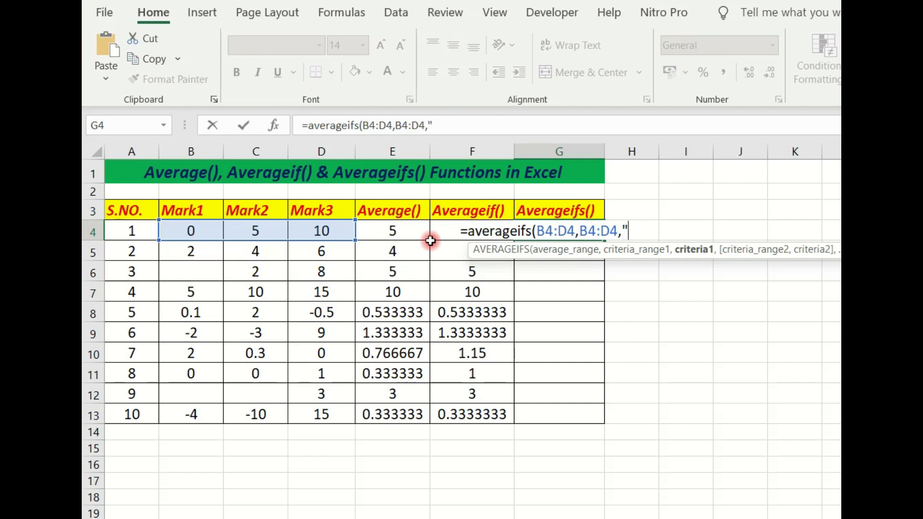
type("\"<>0\",")
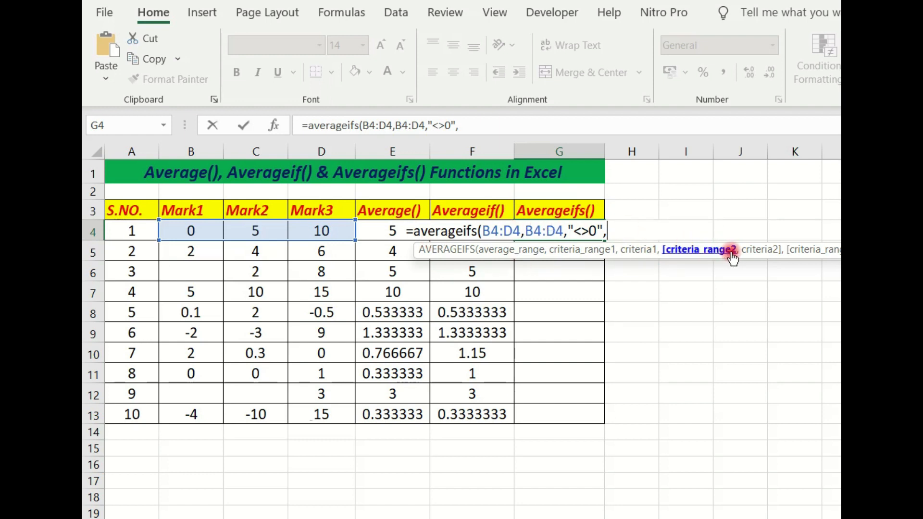
left_click_drag(193, 233, 349, 231)
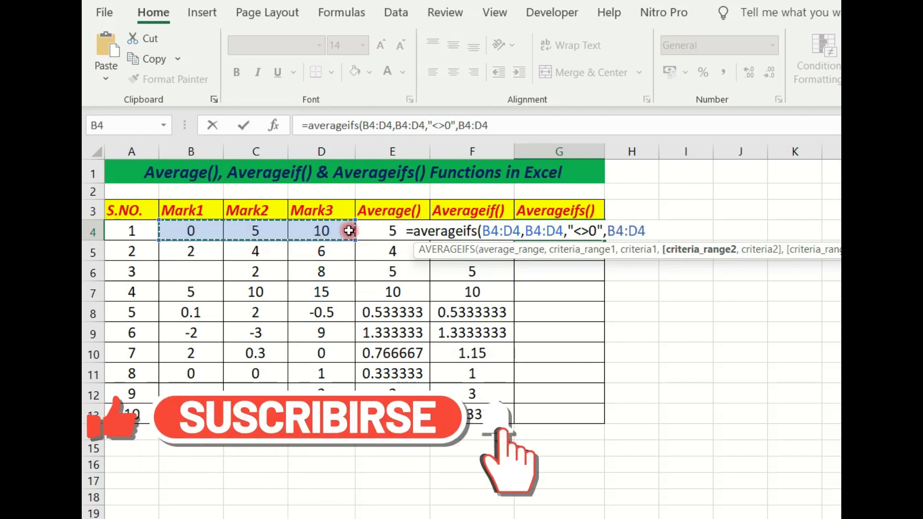
type(",\">=1")
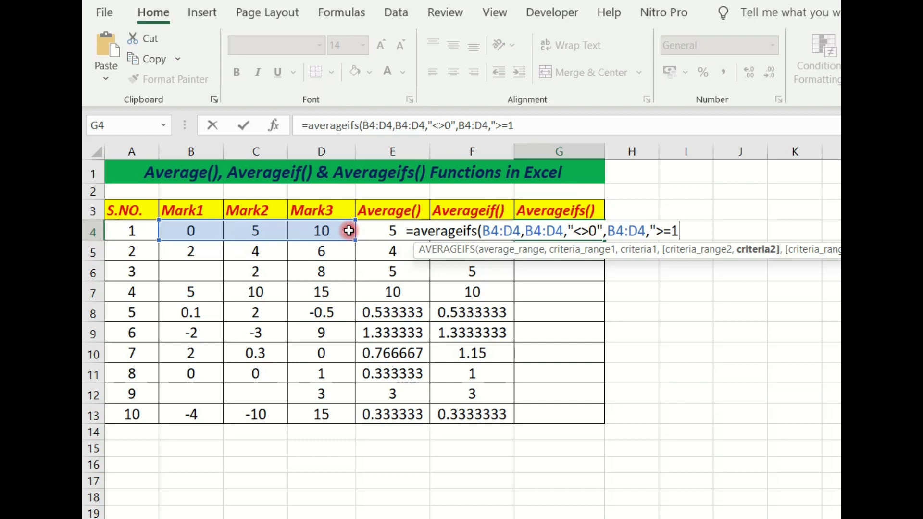
type("\")")
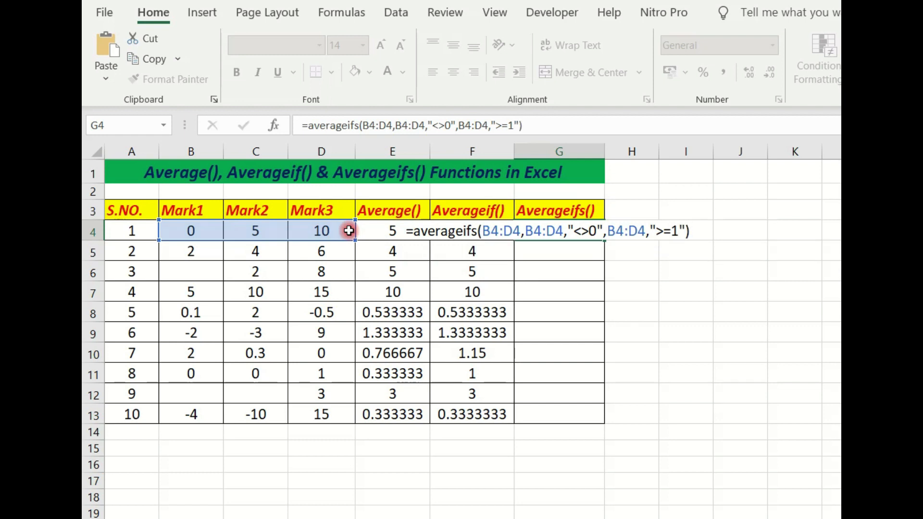
key("Return")
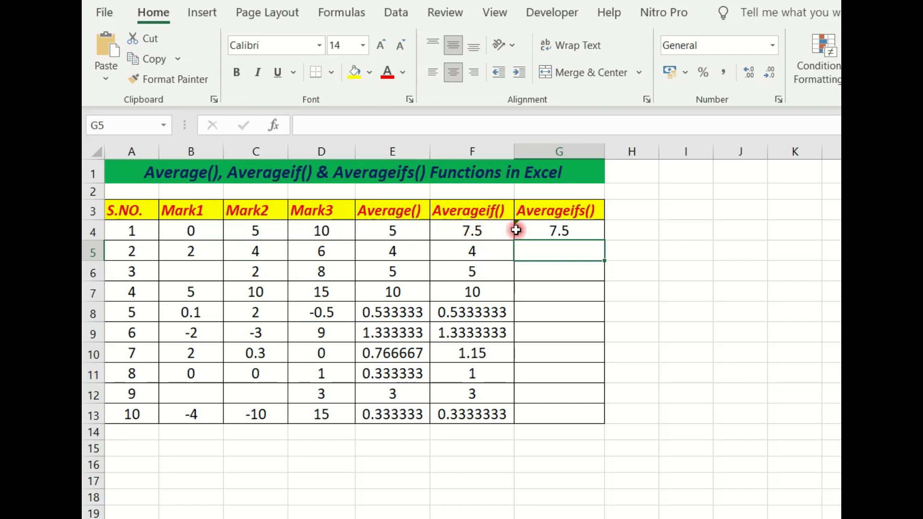
Fill the AVERAGEIFS formula from G4 down to G13 and ignore the formula error flags on those cells.
left_click(346, 236)
left_click(204, 231)
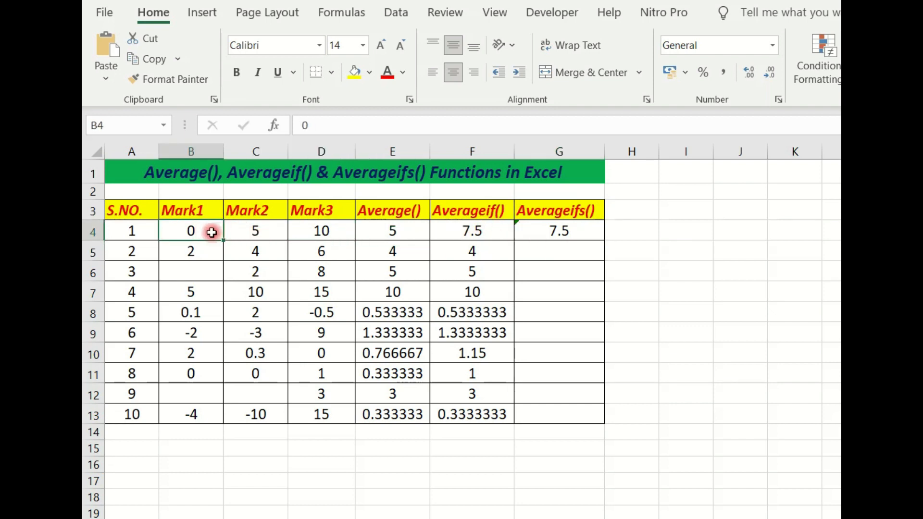
left_click(557, 228)
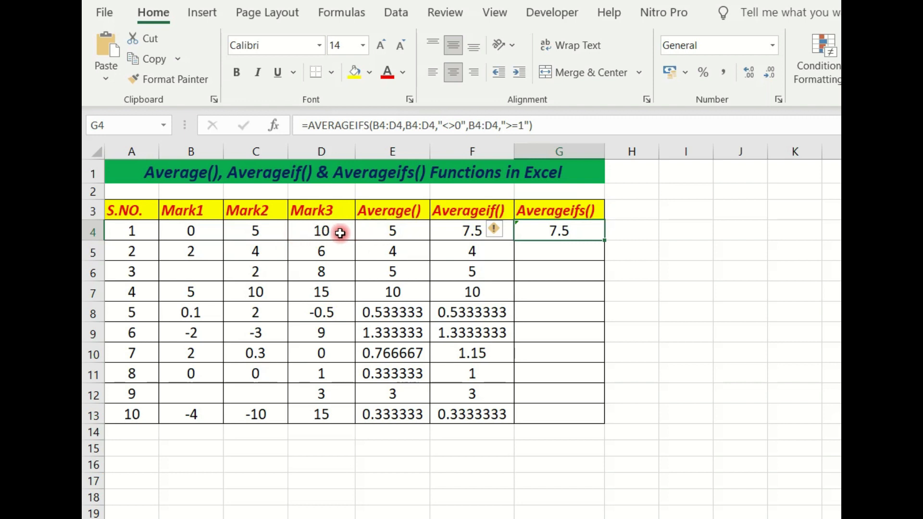
double_click(606, 240)
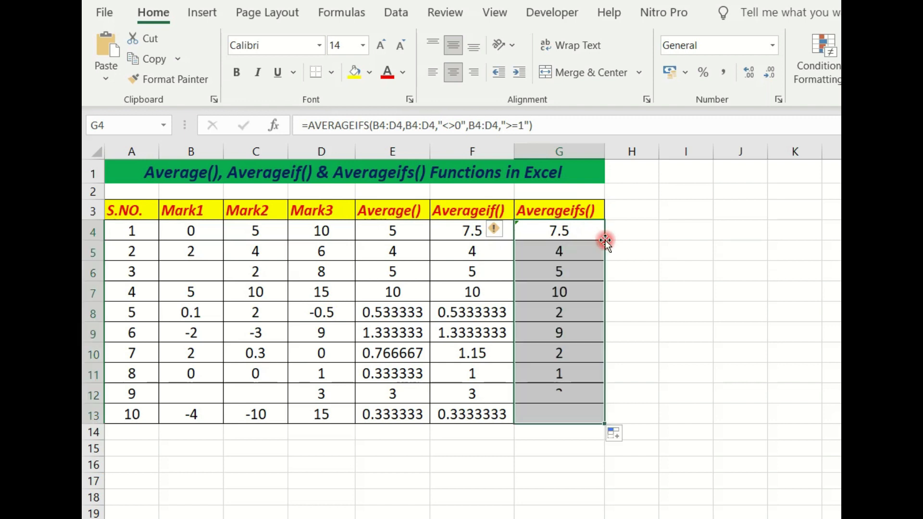
left_click(495, 230)
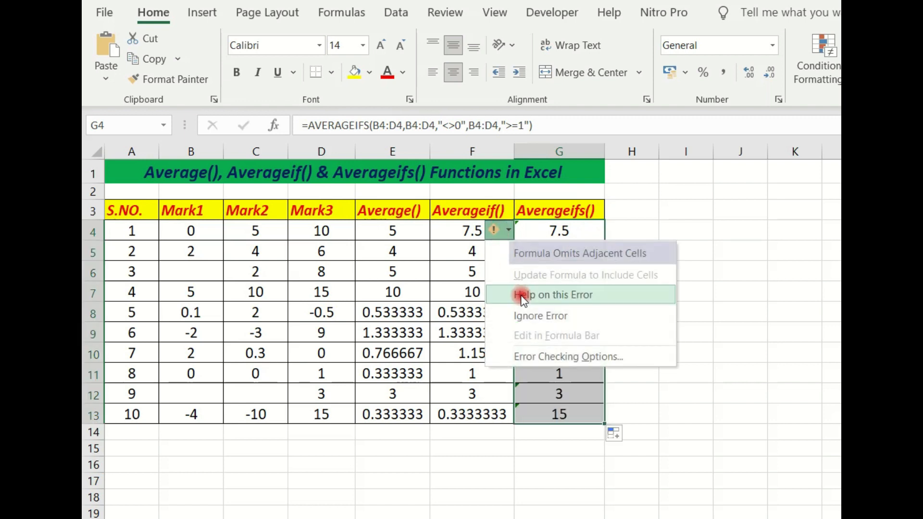
left_click(539, 318)
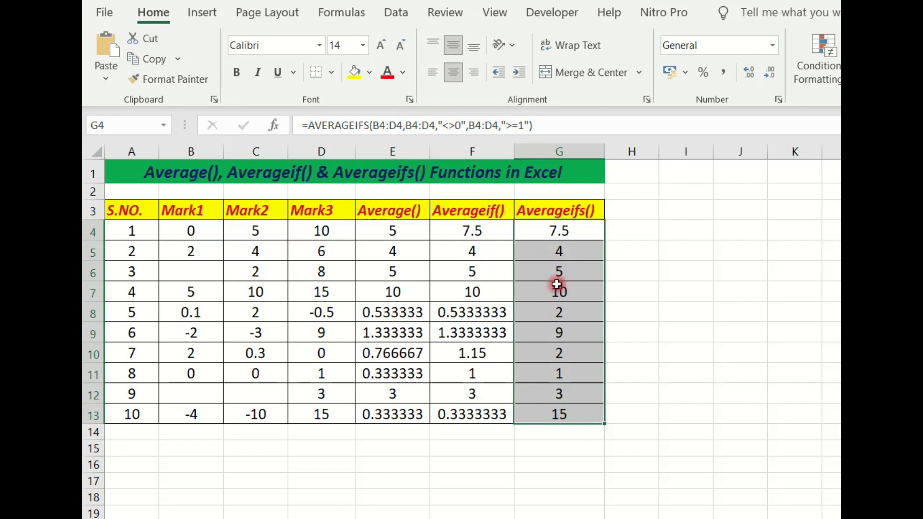
Compare the AVERAGEIFS results in G8 and G9 with the marks in rows 8 and 9, checking the values below 1.
left_click(481, 314)
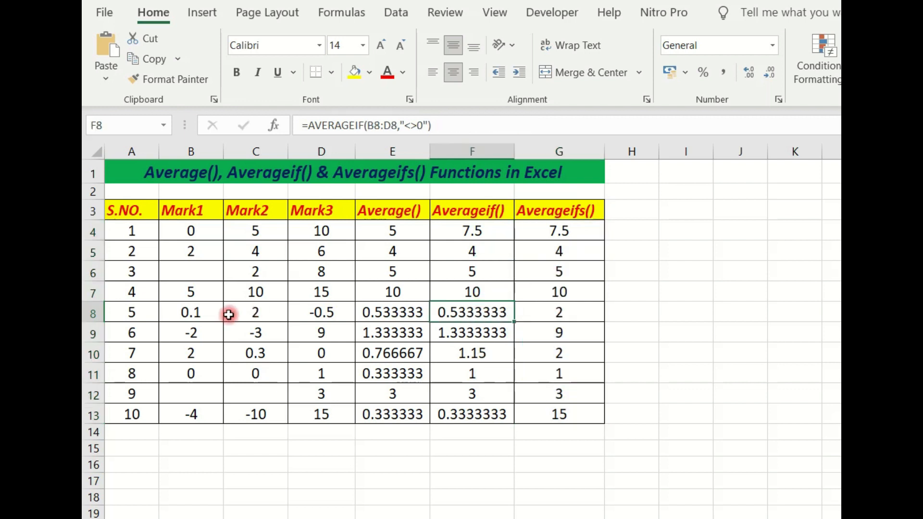
left_click(203, 314)
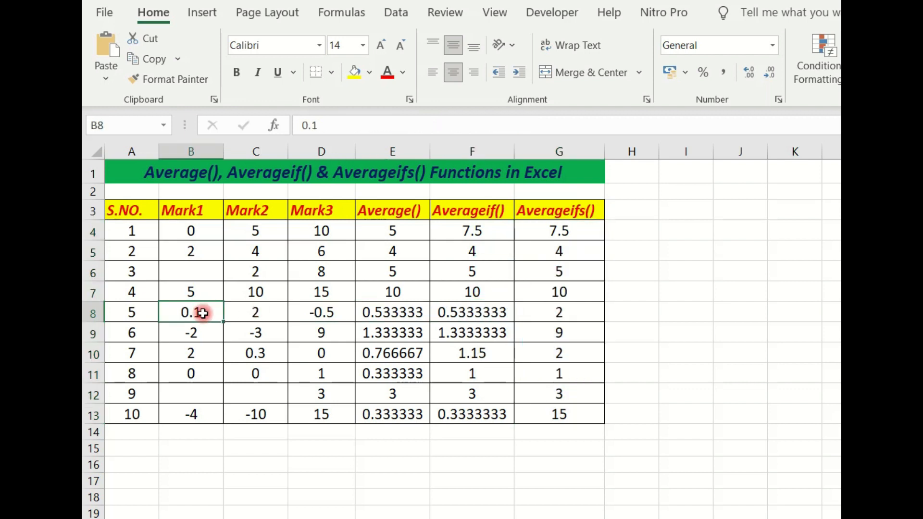
left_click(326, 316)
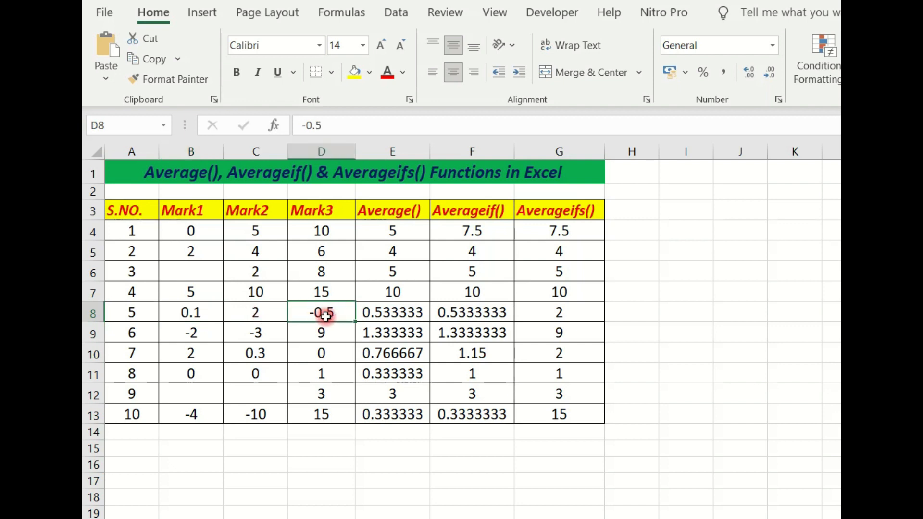
left_click(273, 316)
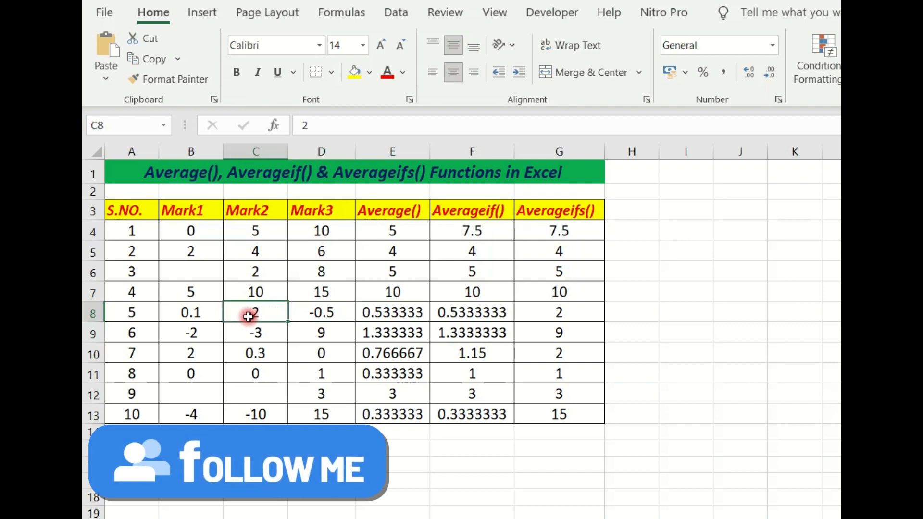
left_click(566, 317)
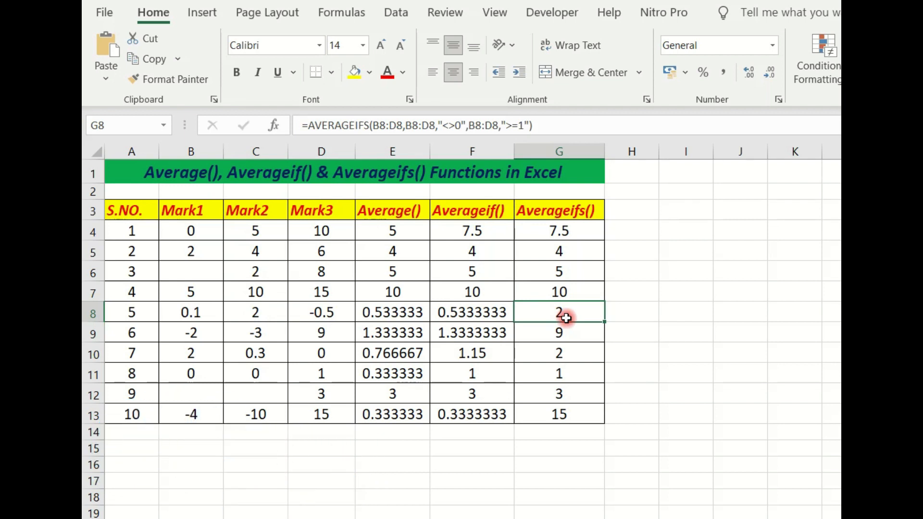
left_click(566, 328)
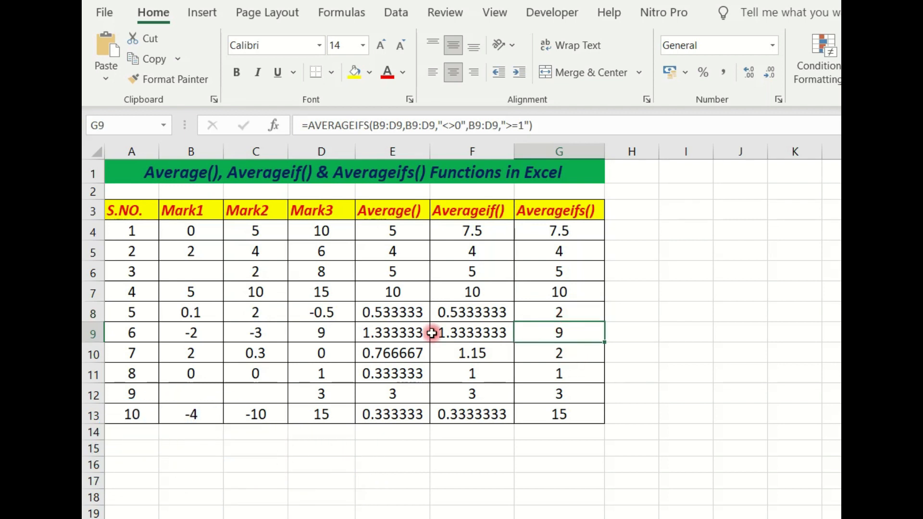
left_click(212, 337)
left_click_drag(213, 337, 261, 332)
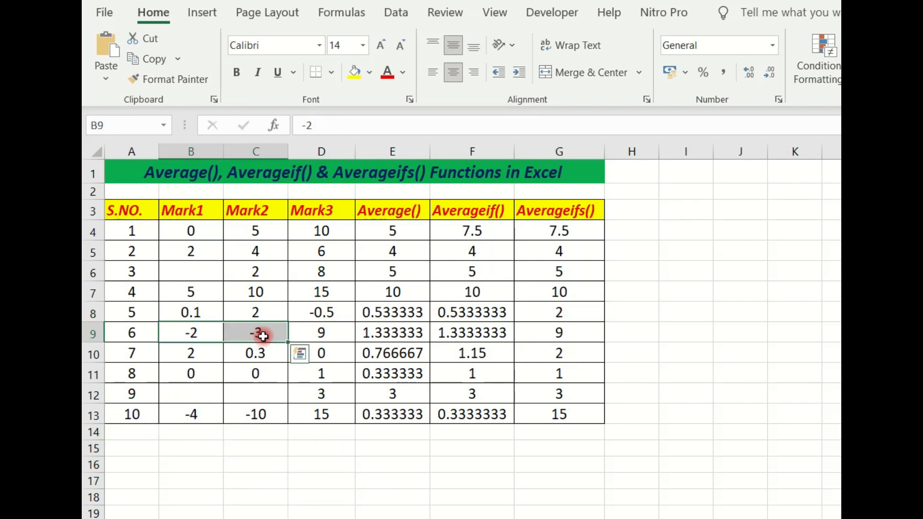
left_click(319, 332)
left_click(561, 337)
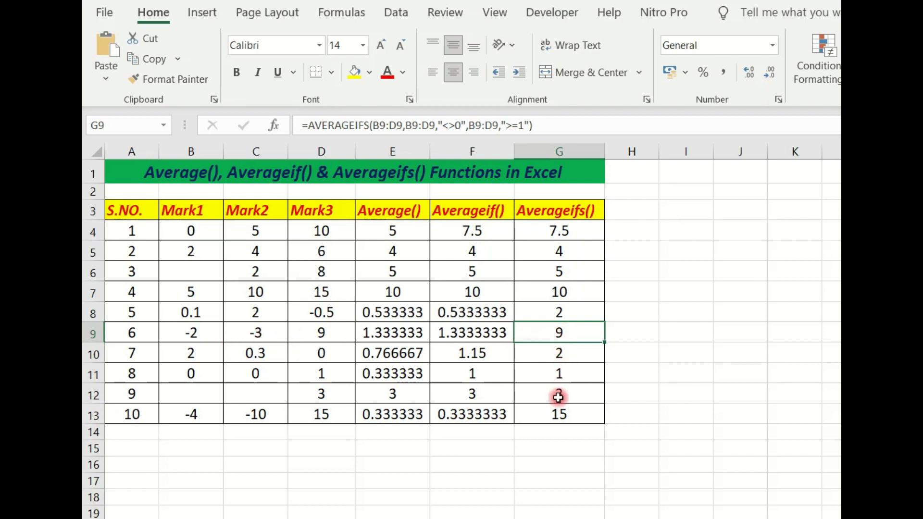
Check the AVERAGEIFS results in rows 13 and 12 against the negative marks in B13:C13 and the blanks in B12:C12.
left_click(565, 426)
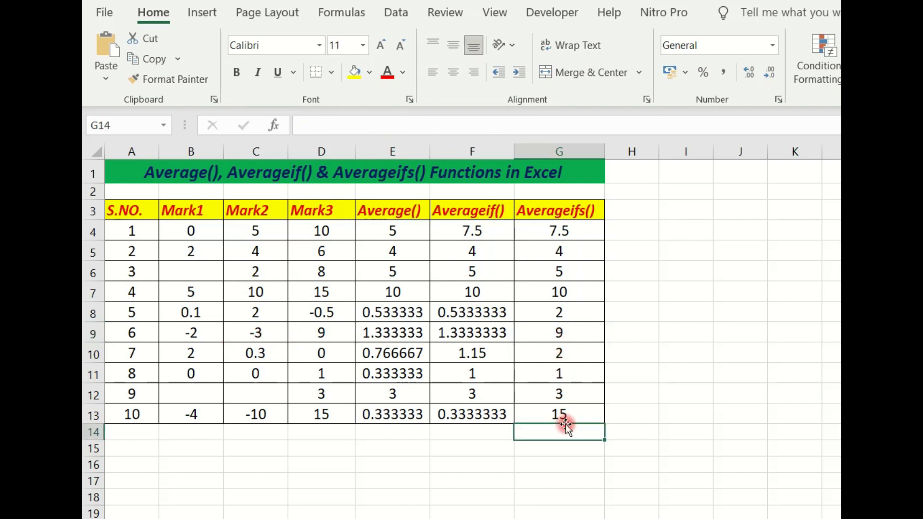
left_click(547, 406)
left_click_drag(208, 417, 255, 412)
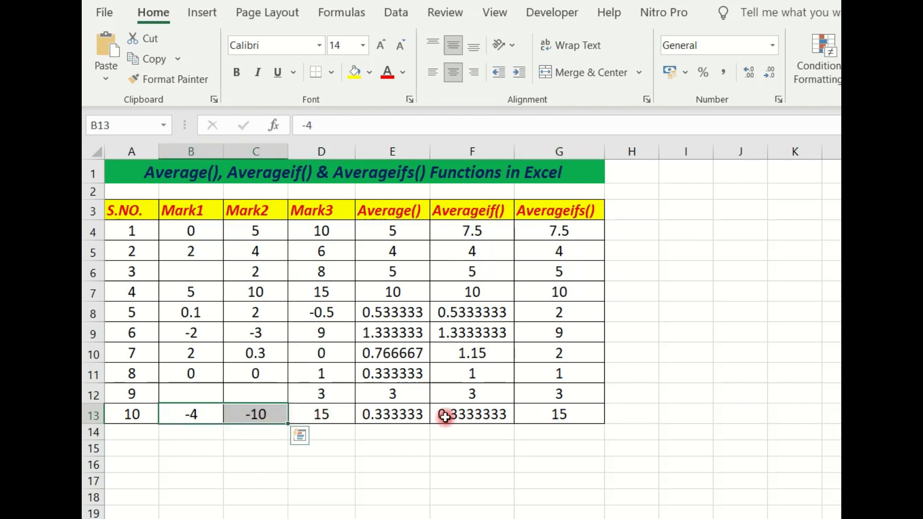
left_click(256, 391)
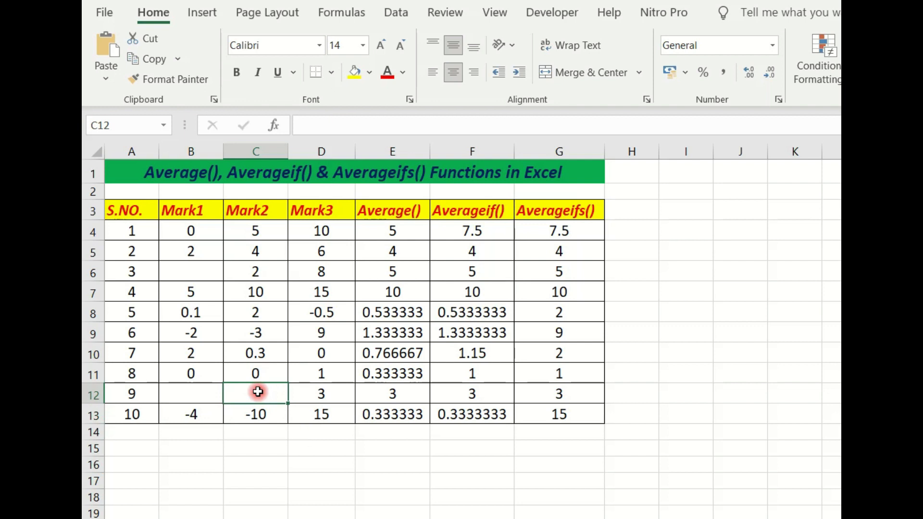
left_click(187, 392)
left_click(572, 393)
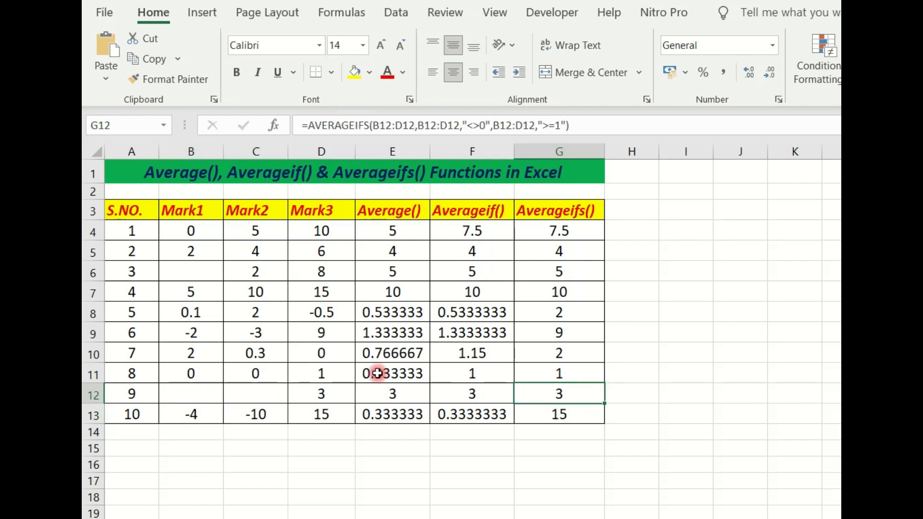
Review the three function headings in E3:G3 and compare the AVERAGEIF formula in F4 with the AVERAGEIFS formula in G4.
left_click(409, 210)
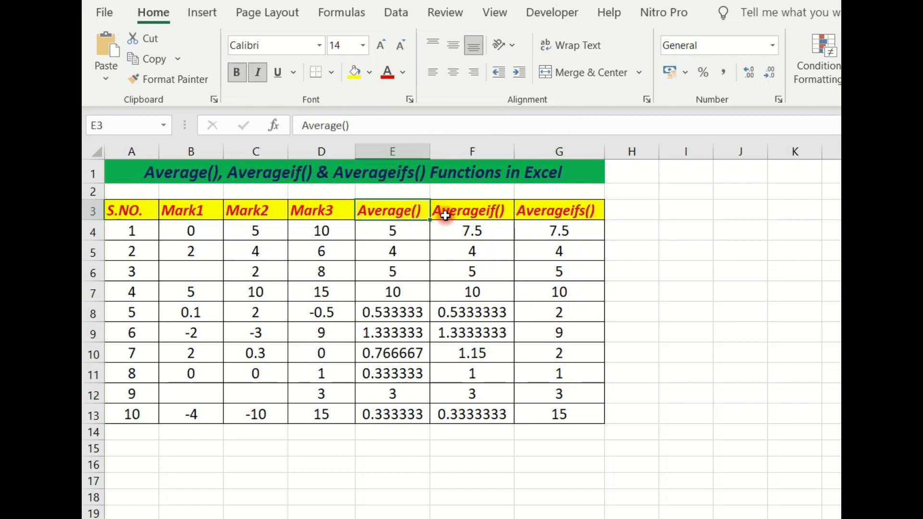
left_click(502, 210)
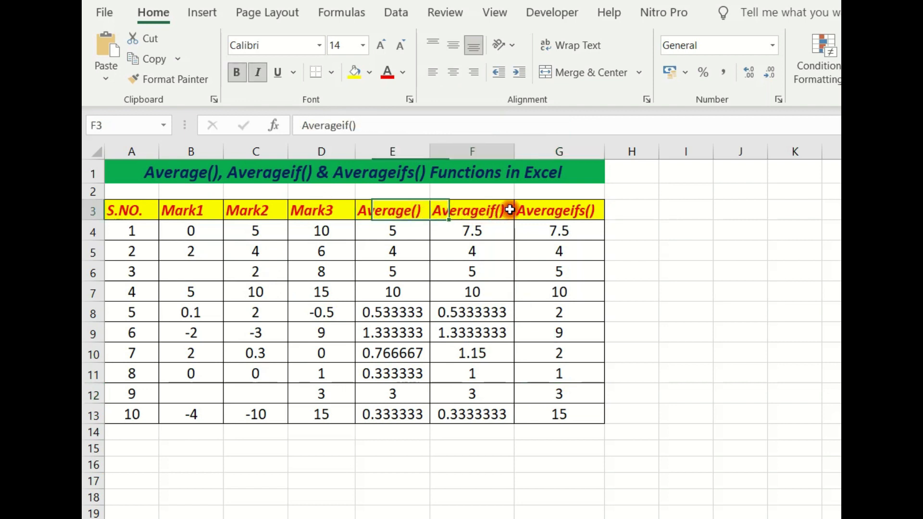
left_click(590, 219)
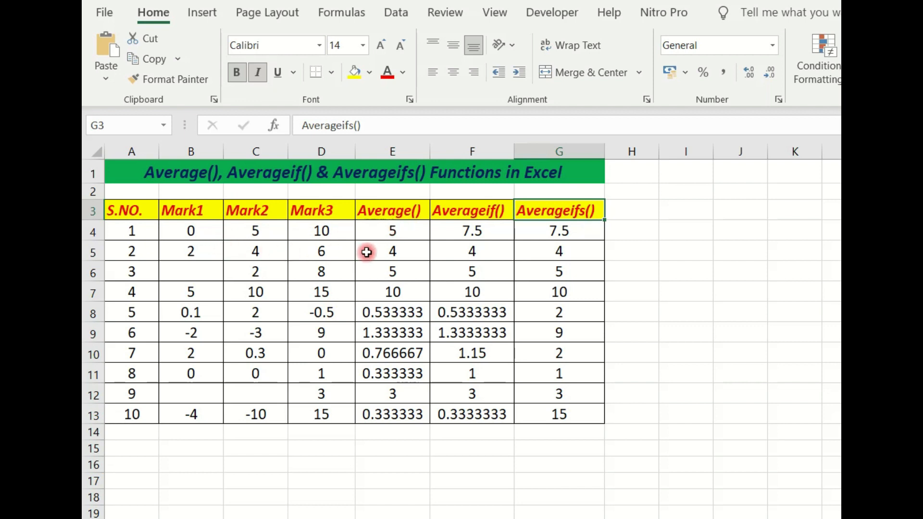
left_click(467, 232)
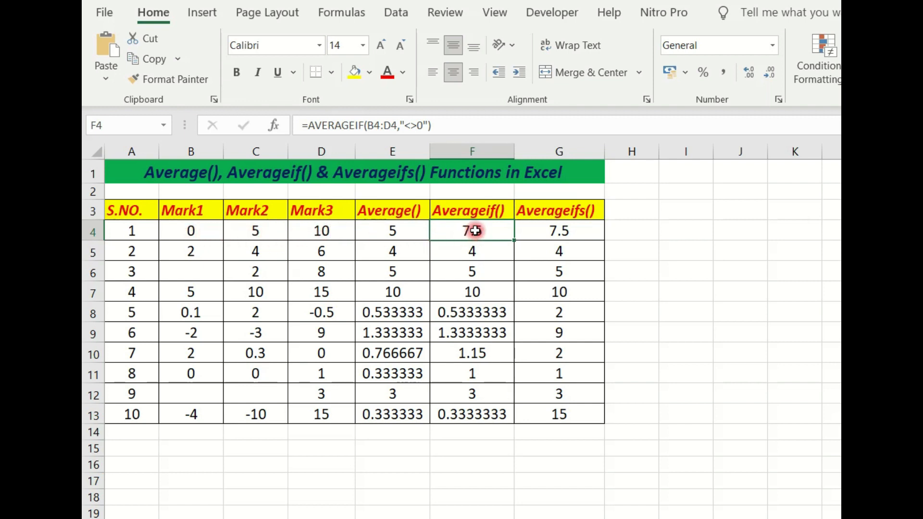
left_click(573, 234)
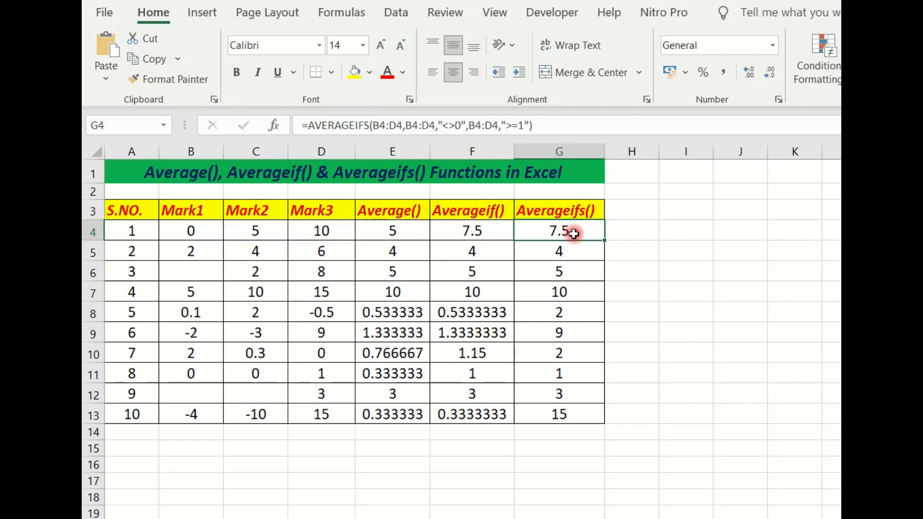